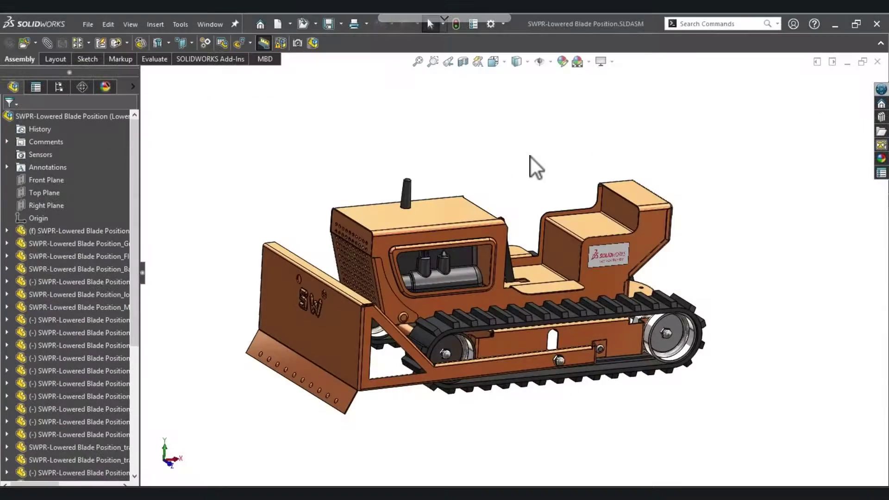
# Open the bulldozer assembly's motion study in isometric view, update its initial animation state and calculate the animation
pyautogui.moveTo(532, 167); pyautogui.dragTo(324, 296, button='middle')
pyautogui.hotkey('ctrl', '7')
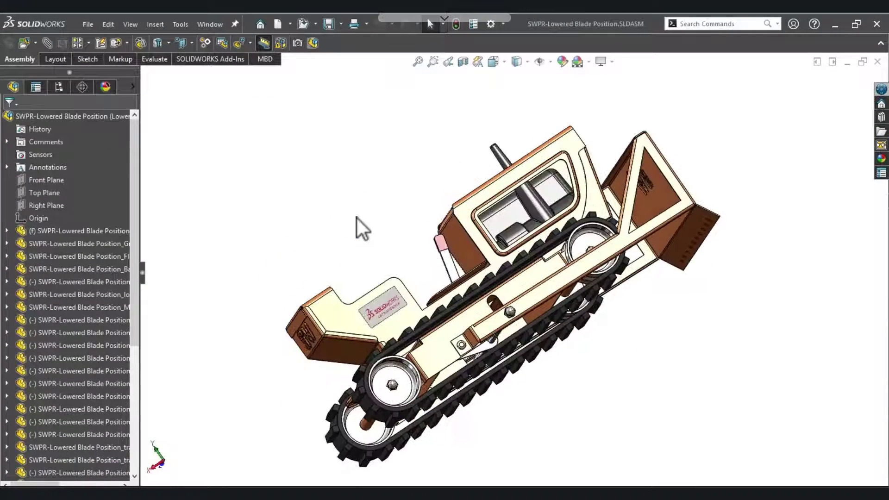
pyautogui.click(189, 481)
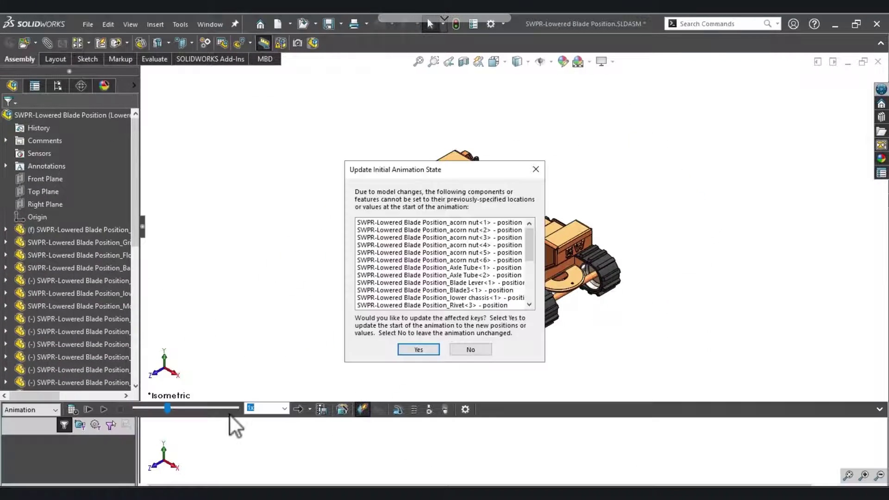
pyautogui.click(401, 350)
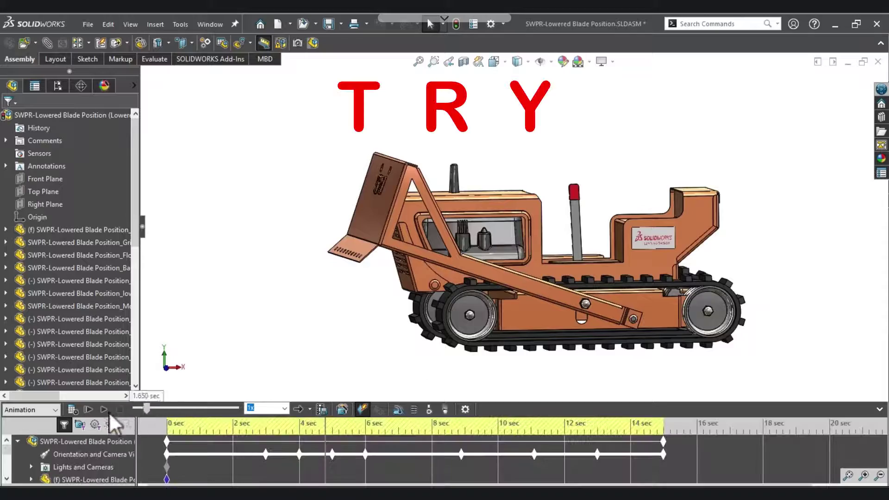
pyautogui.click(88, 409)
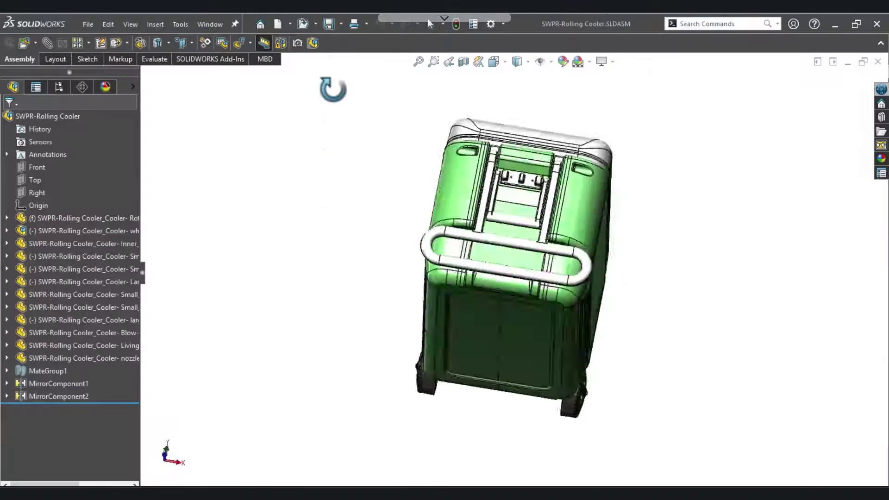
# Hide the rolling cooler's blow-molded lid and the inner component beneath it, and inspect the interior
pyautogui.moveTo(333, 89); pyautogui.dragTo(574, 258, button='middle')
pyautogui.rightClick(572, 258)
pyautogui.click(663, 84)
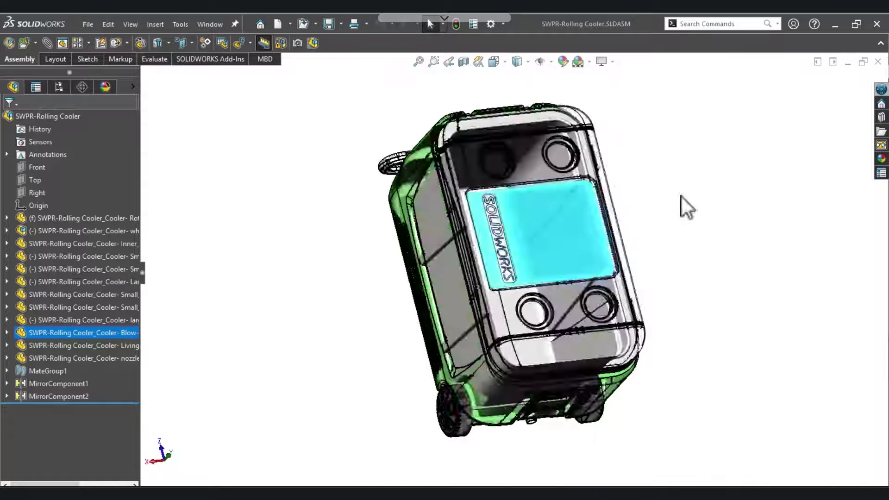
pyautogui.moveTo(680, 204); pyautogui.dragTo(666, 224, button='middle')
pyautogui.click(543, 226)
pyautogui.rightClick(540, 221)
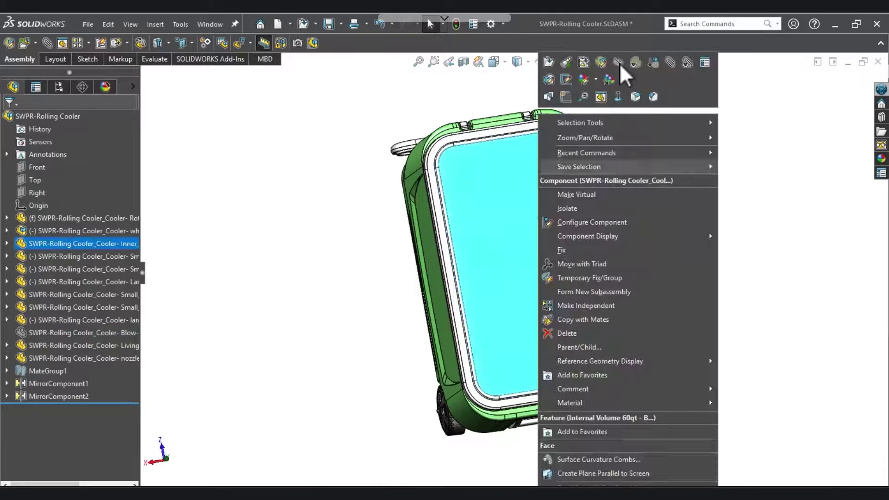
pyautogui.click(618, 63)
pyautogui.moveTo(594, 268); pyautogui.dragTo(621, 290, button='middle')
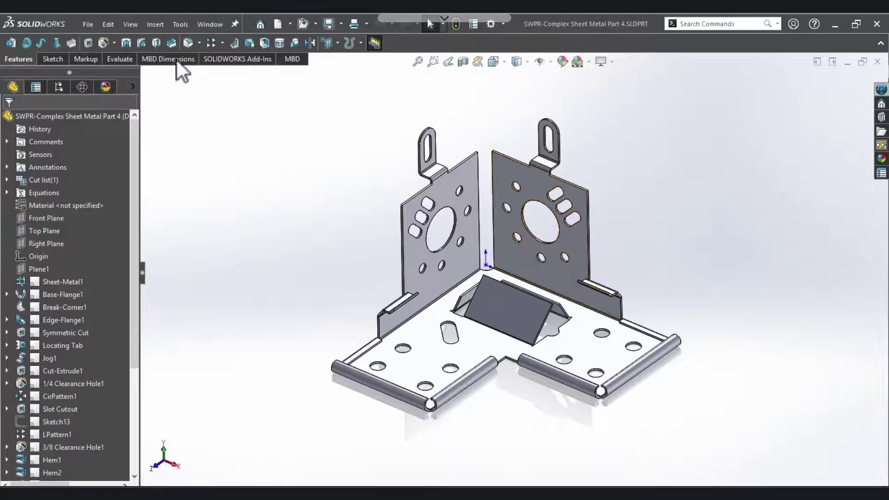
# Make the Sheet Metal command set available for the complex sheet metal part
pyautogui.rightClick(174, 59)
pyautogui.moveTo(278, 94)
pyautogui.click(342, 149)
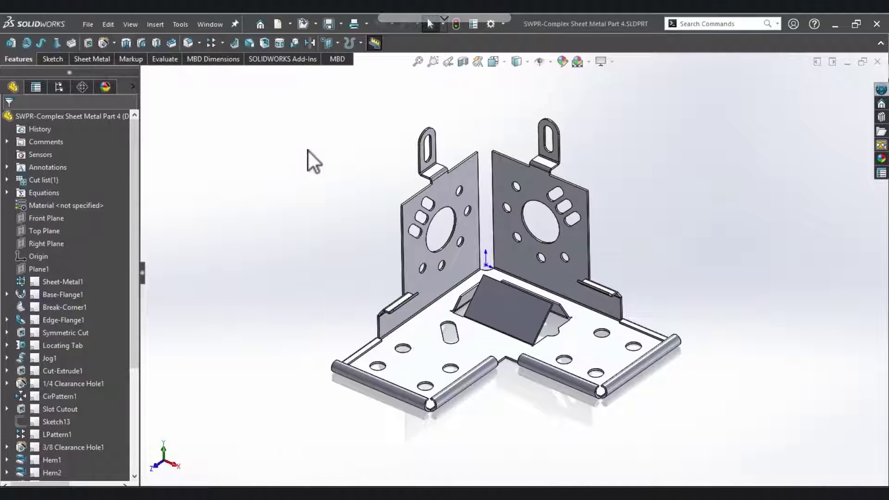
# Flatten the sheet metal part to inspect its flat pattern and return it to the folded state
pyautogui.click(91, 58)
pyautogui.click(343, 43)
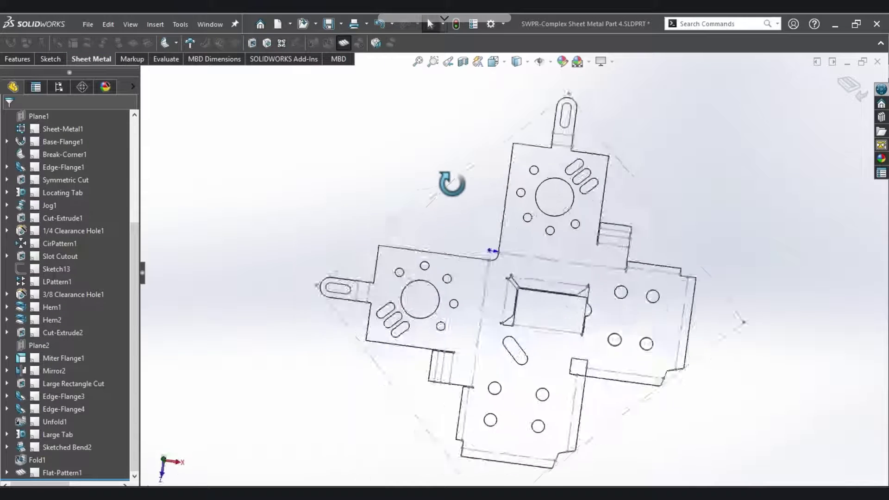
pyautogui.click(343, 42)
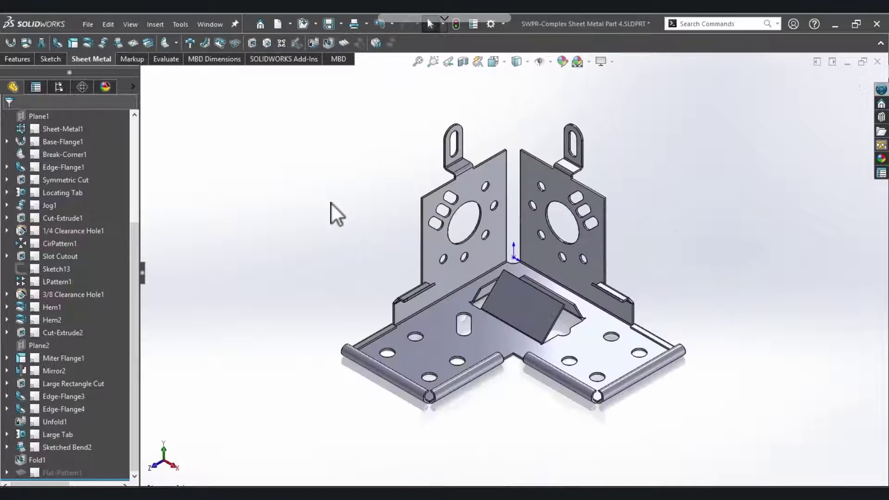
pyautogui.scroll(2, 78, 268)
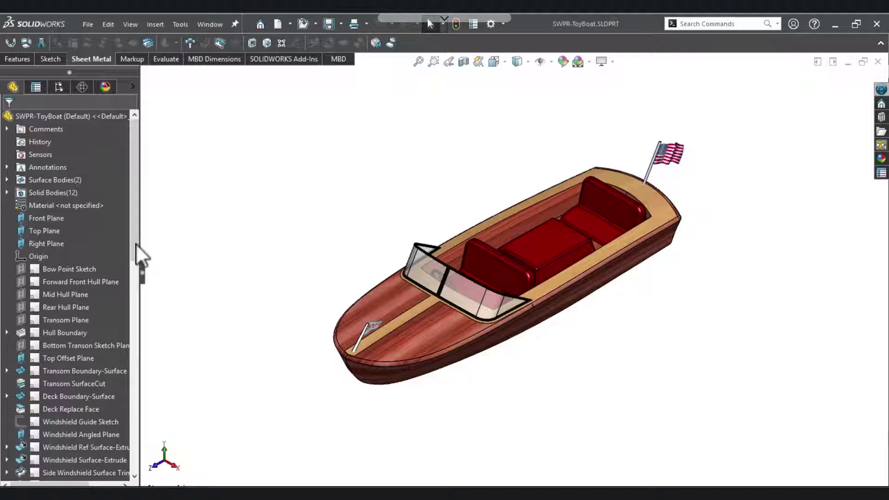
# Examine the feature history of the toy boat, including its Transom Boundary-Surface, and that of the toothbrush part
pyautogui.scroll(-3, 139, 272)
pyautogui.click(90, 244)
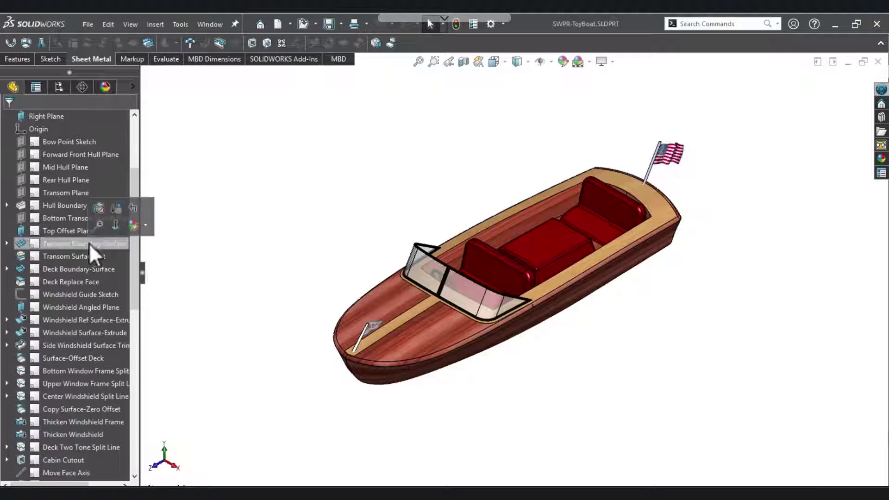
pyautogui.scroll(-10, 93, 301)
pyautogui.scroll(10, 92, 300)
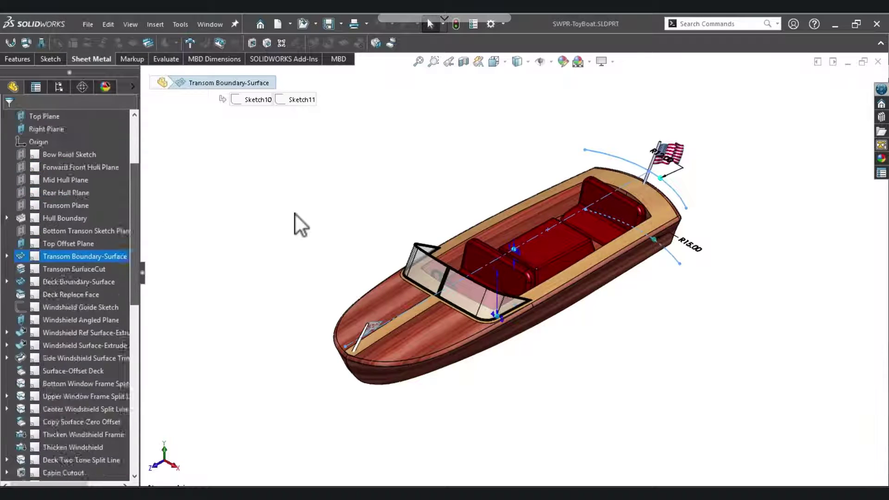
pyautogui.click(301, 226)
pyautogui.scroll(3, 44, 284)
pyautogui.rightClick(46, 269)
pyautogui.click(646, 256)
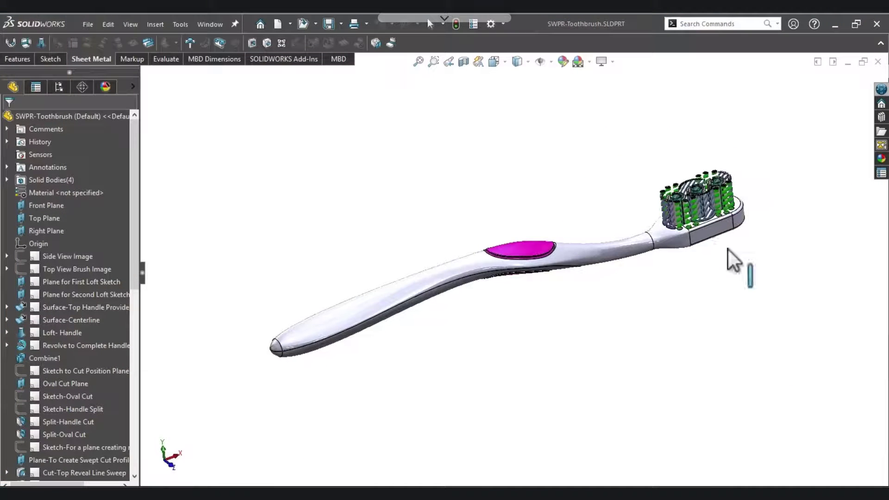
pyautogui.scroll(-10, 729, 256)
pyautogui.scroll(10, 600, 267)
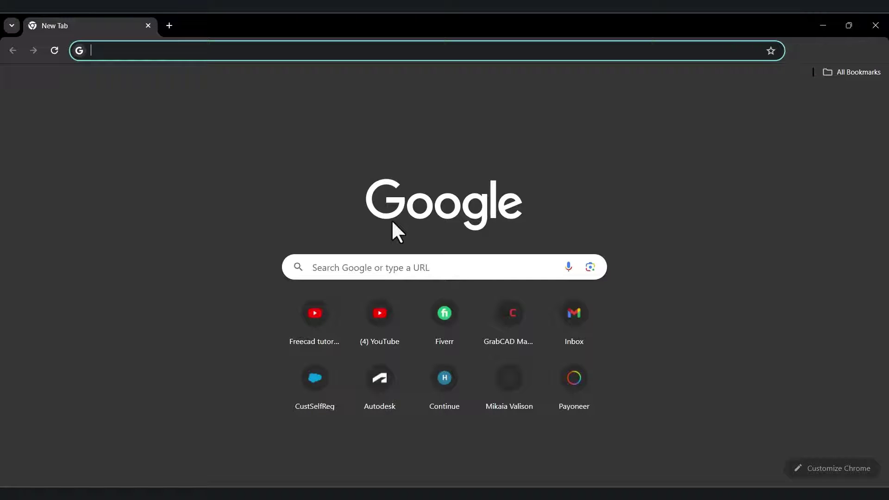
# Switch to Chrome, search for mysolidworks and open the 3DEXPERIENCE ID sign-up from its Try SOLIDWORKS page
pyautogui.write('mysoi')
pyautogui.write('idworks')
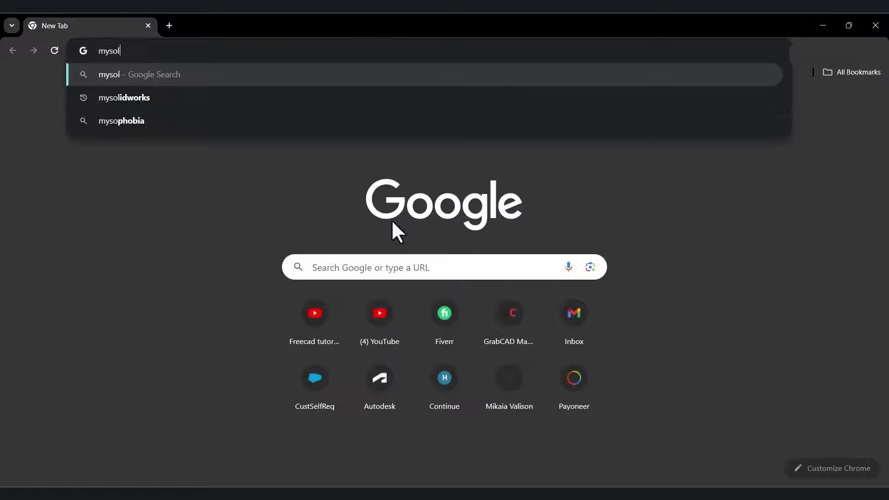
pyautogui.press('Return')
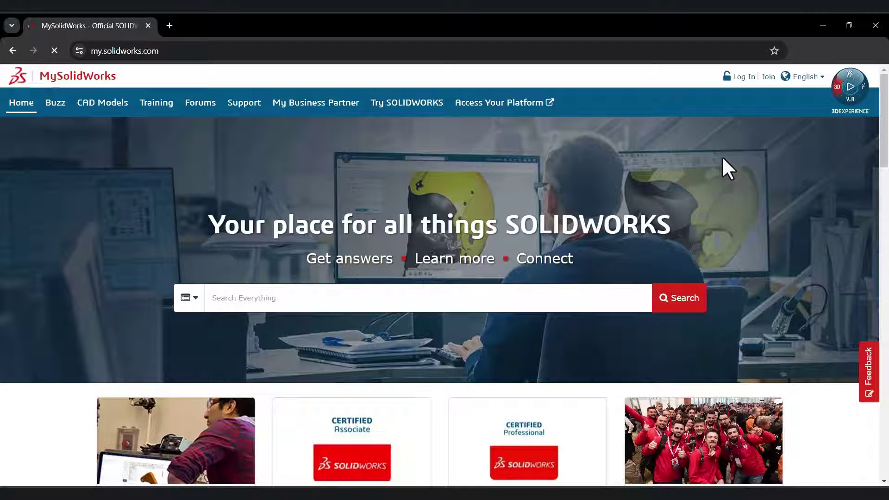
pyautogui.click(406, 103)
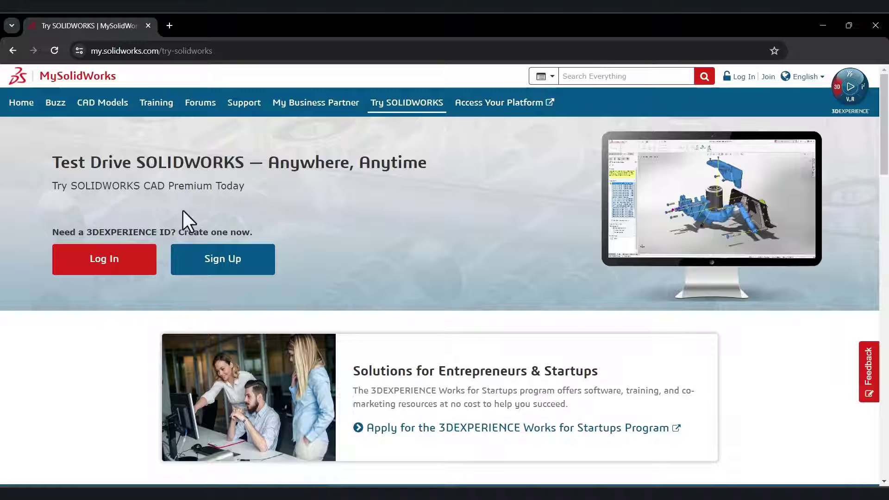
pyautogui.click(235, 273)
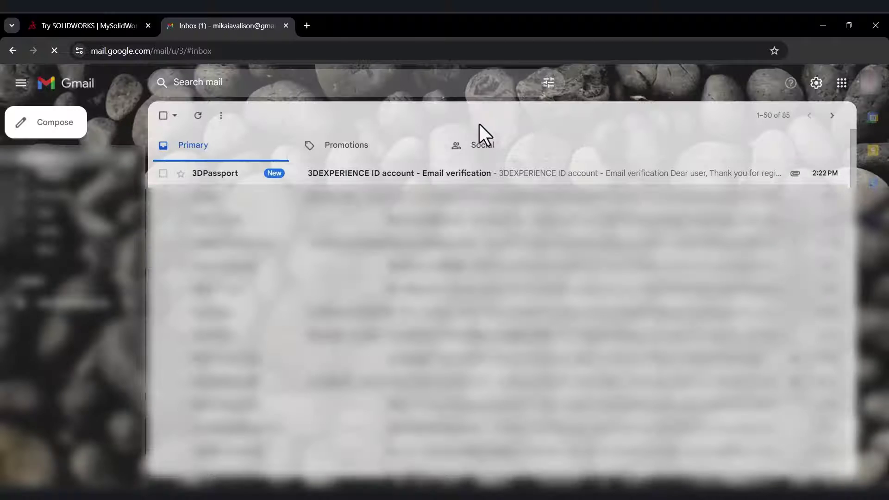
# Open the 3DEXPERIENCE ID email verification message in Gmail and follow its account validation link
pyautogui.click(418, 181)
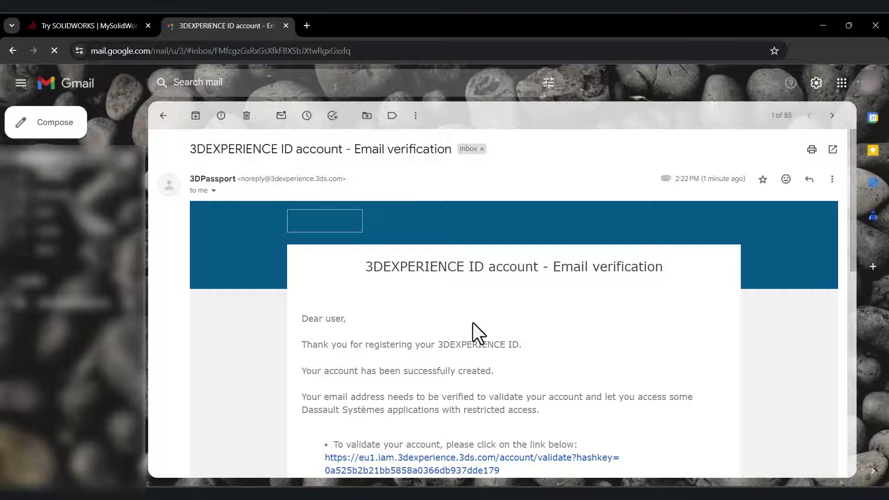
pyautogui.scroll(-3, 473, 323)
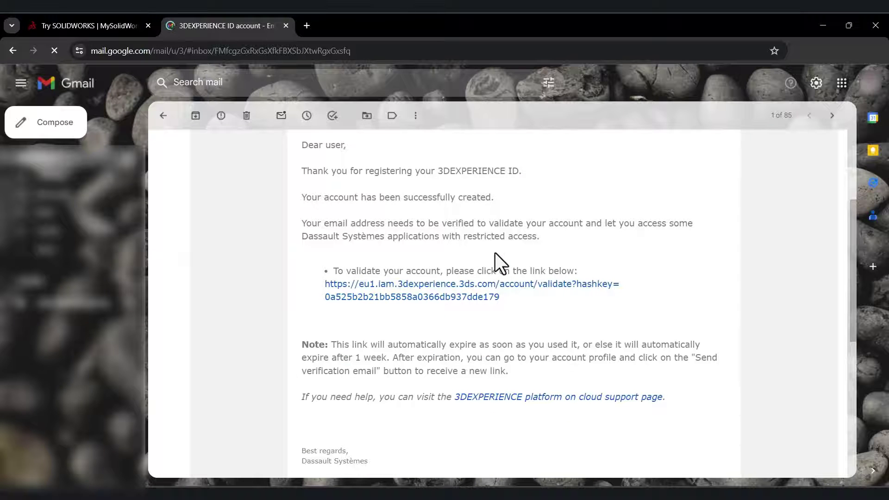
pyautogui.scroll(3, 496, 253)
pyautogui.scroll(-3, 503, 257)
pyautogui.click(435, 296)
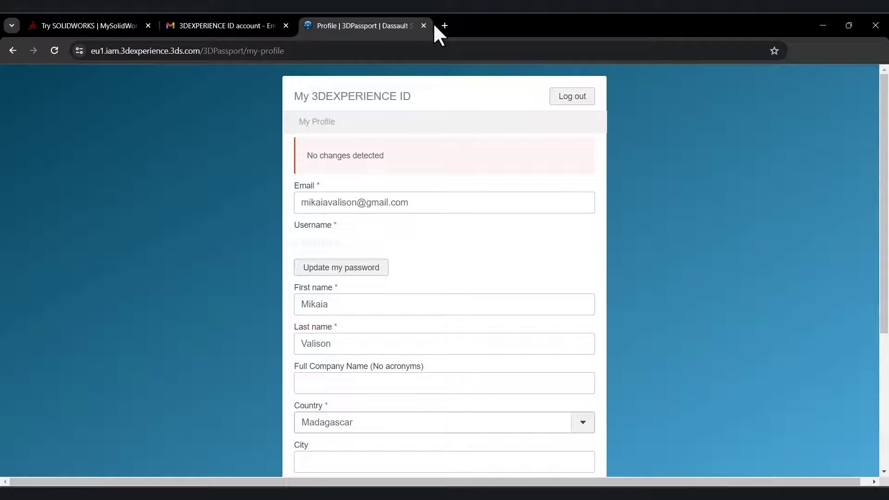
# Leave the 3DEXPERIENCE ID profile page, read the "Email address verified" message in Gmail and close the mailbox
pyautogui.click(424, 26)
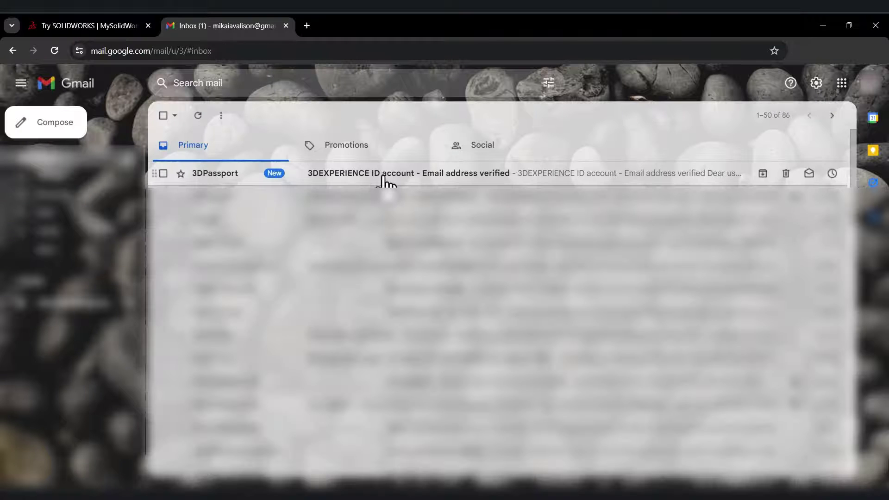
pyautogui.click(382, 181)
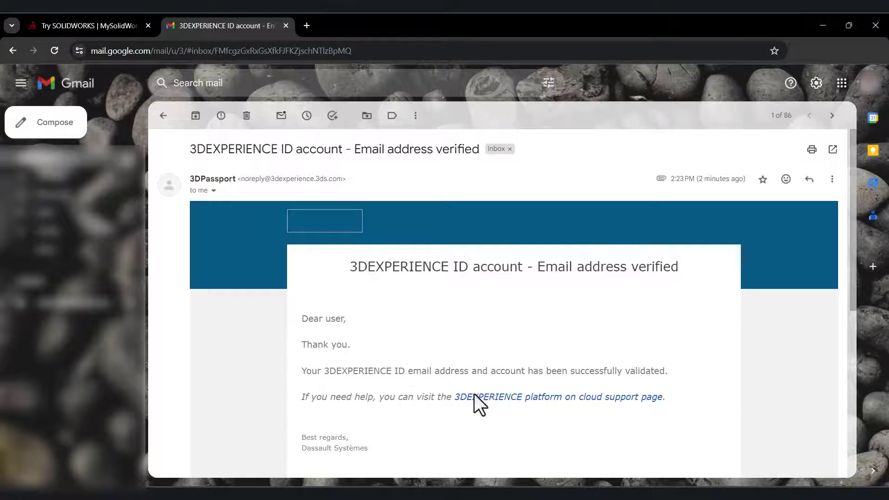
pyautogui.click(285, 26)
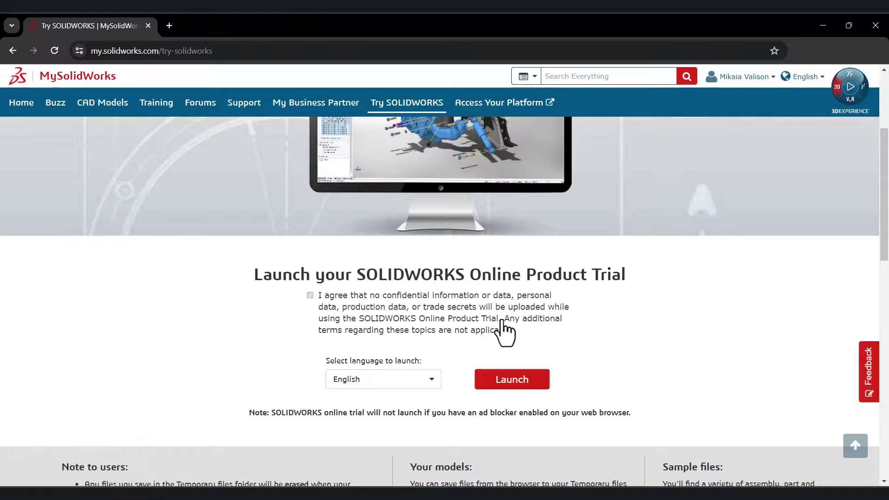
# Launch the SOLIDWORKS Online Product Trial in English and submit the required profile details, including company, city, postal code and phone number
pyautogui.scroll(-3, 440, 301)
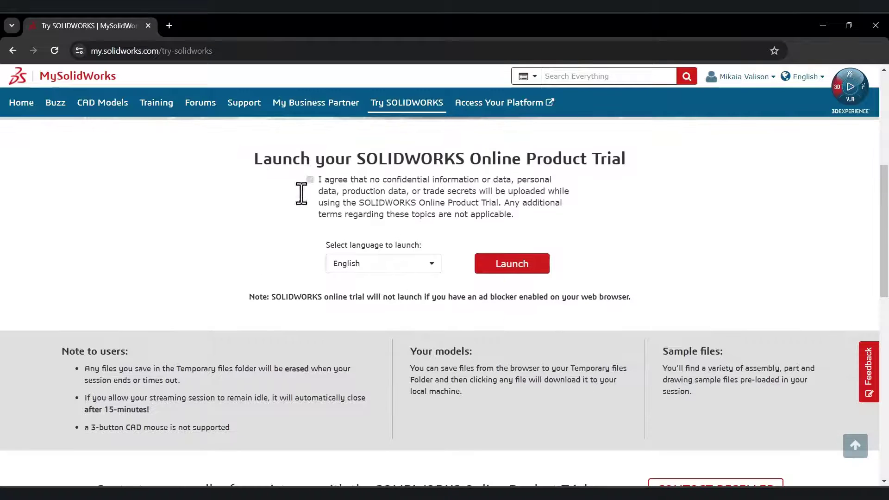
pyautogui.click(529, 269)
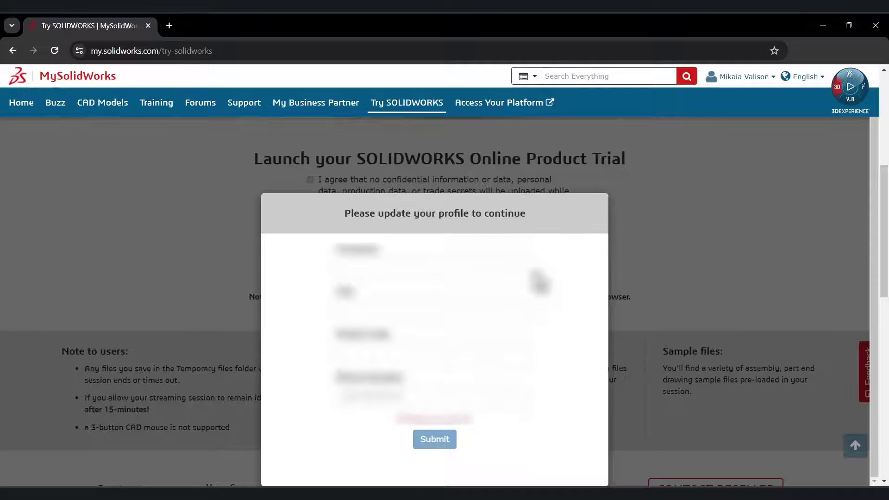
pyautogui.click(462, 268)
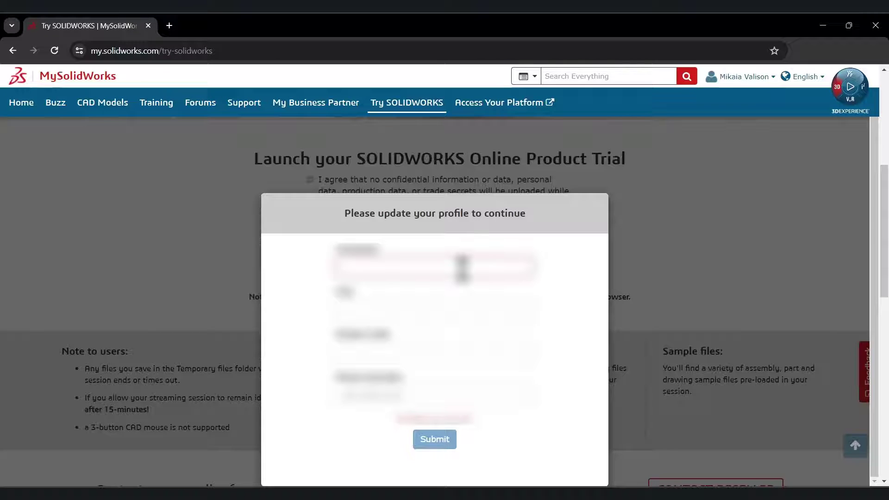
pyautogui.write('tudent')
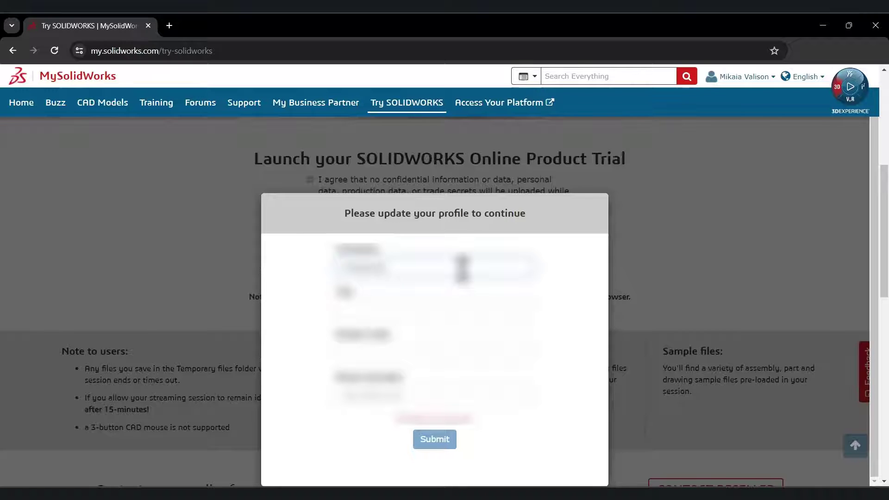
pyautogui.click(438, 308)
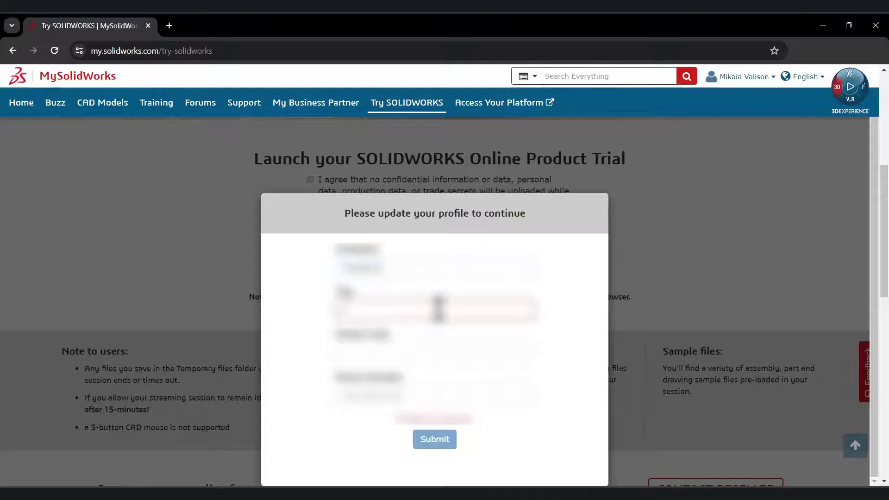
pyautogui.write('Manila')
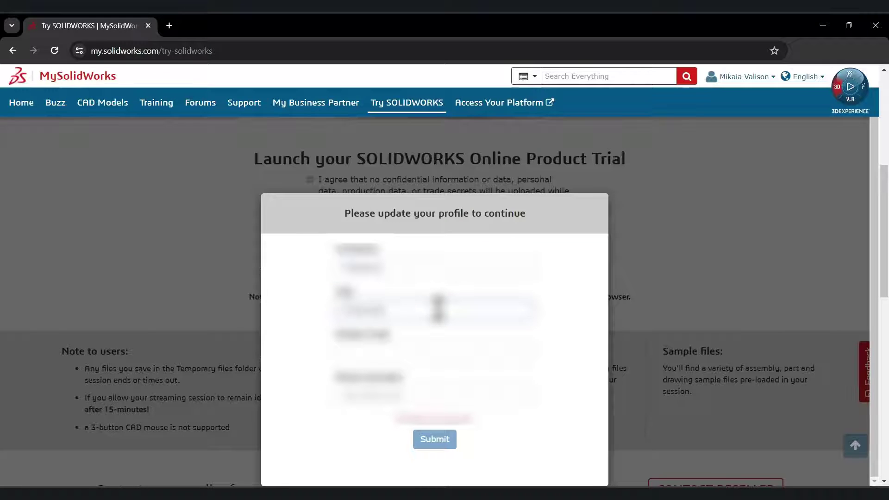
pyautogui.click(424, 360)
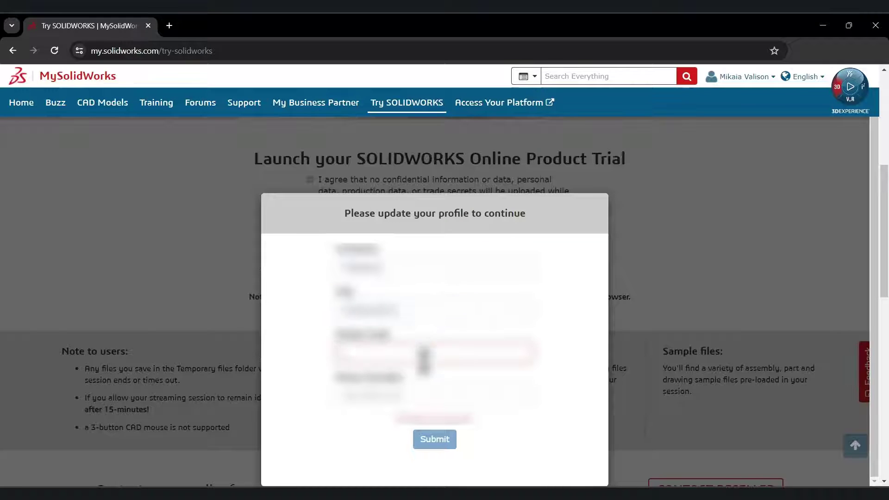
pyautogui.click(404, 396)
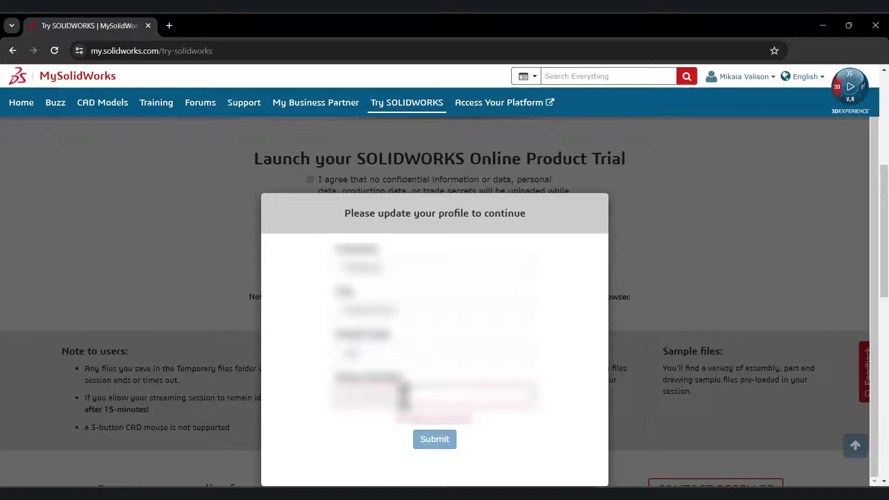
pyautogui.press('Return')
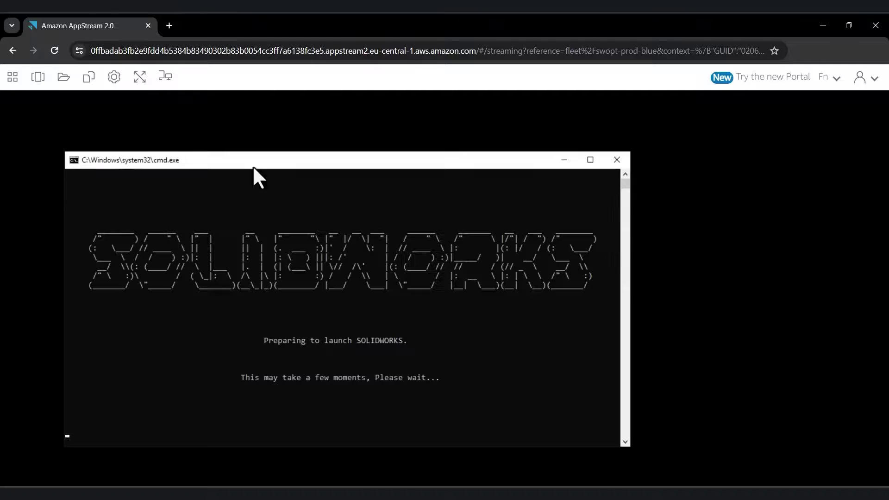
pyautogui.rightClick(715, 84)
pyautogui.click(273, 99)
pyautogui.click(108, 50)
pyautogui.click(177, 141)
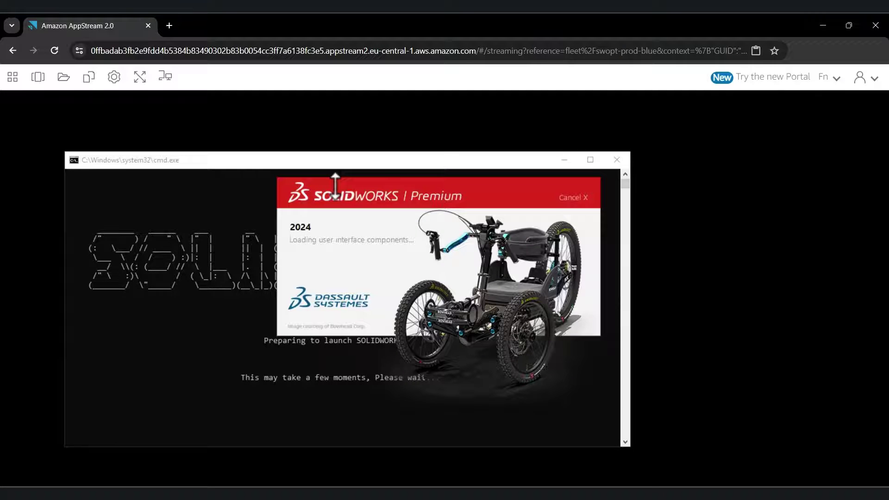
# Create a new part document and change its scene to a plain white background
pyautogui.click(333, 402)
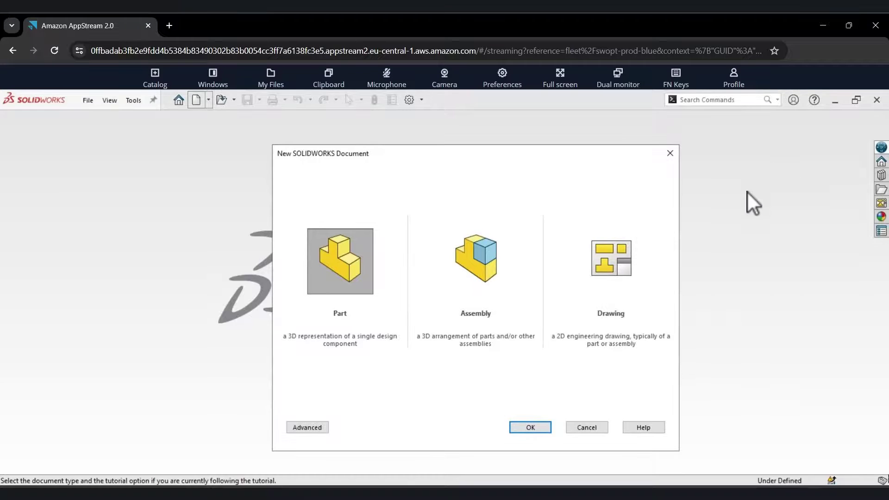
pyautogui.click(530, 427)
pyautogui.click(585, 166)
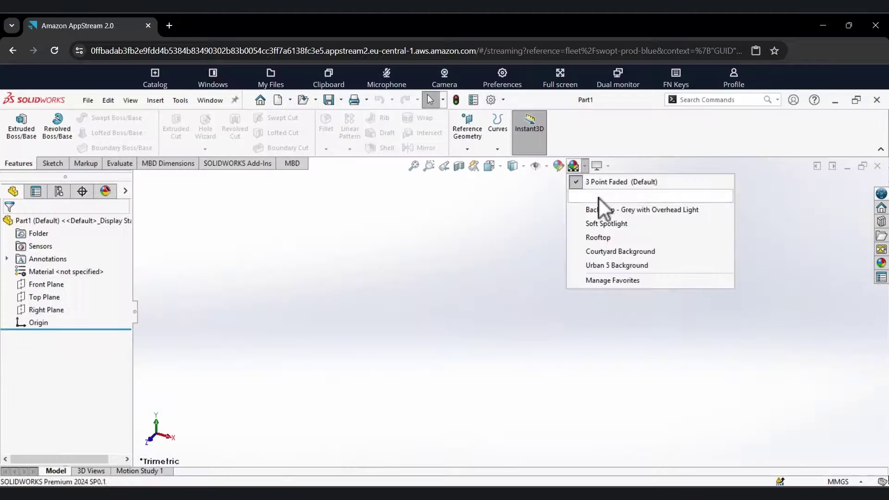
pyautogui.click(716, 157)
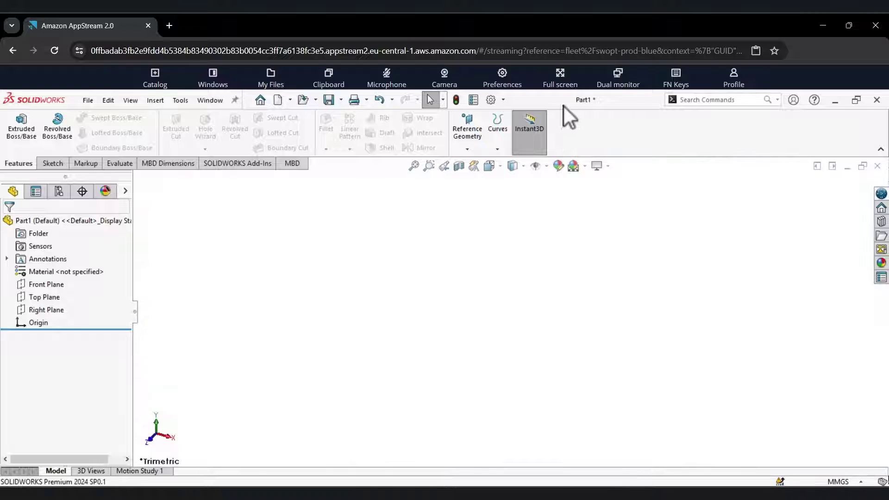
# Set the interface background to Dark in the Colors section of the system options and apply the change
pyautogui.rightClick(566, 100)
pyautogui.click(503, 100)
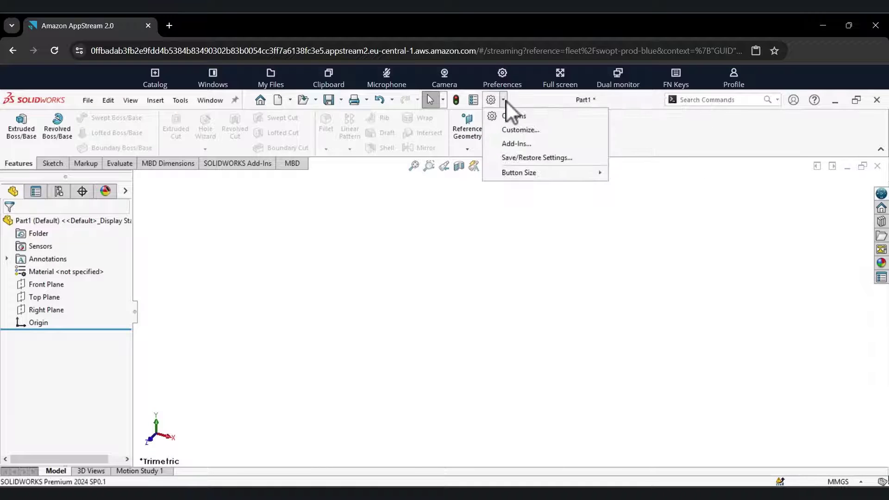
pyautogui.click(513, 117)
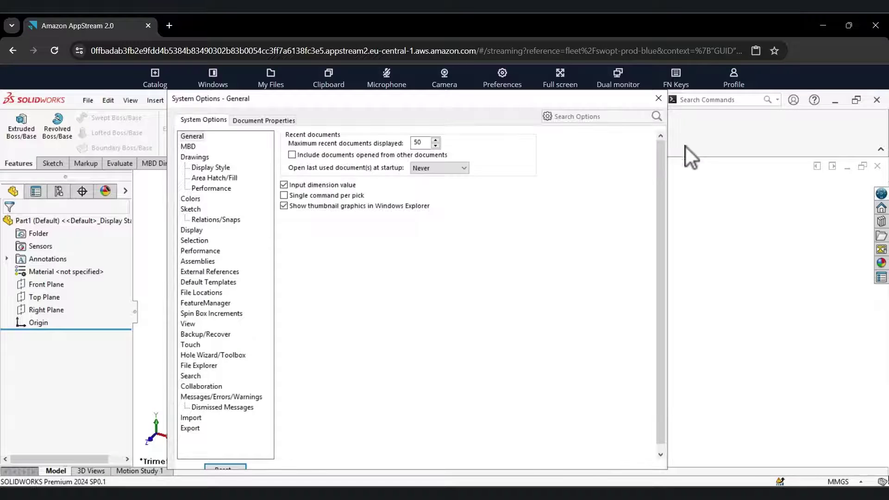
pyautogui.click(191, 199)
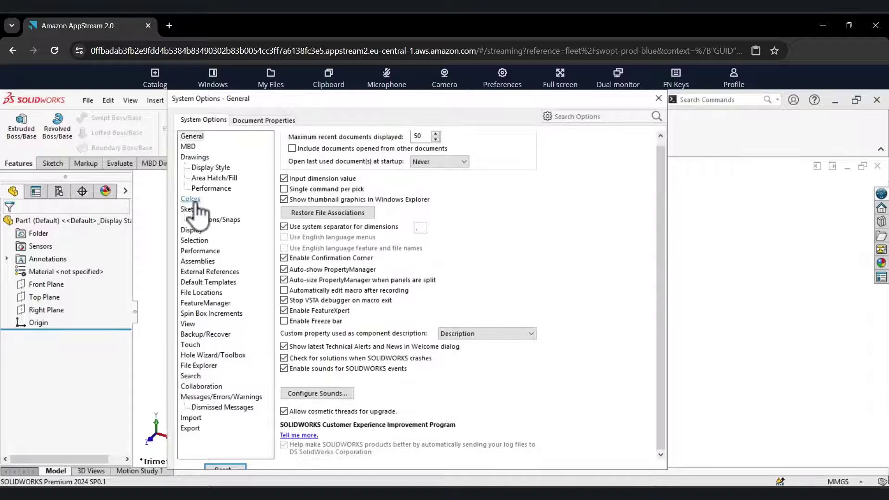
pyautogui.click(433, 160)
pyautogui.click(393, 186)
pyautogui.click(414, 160)
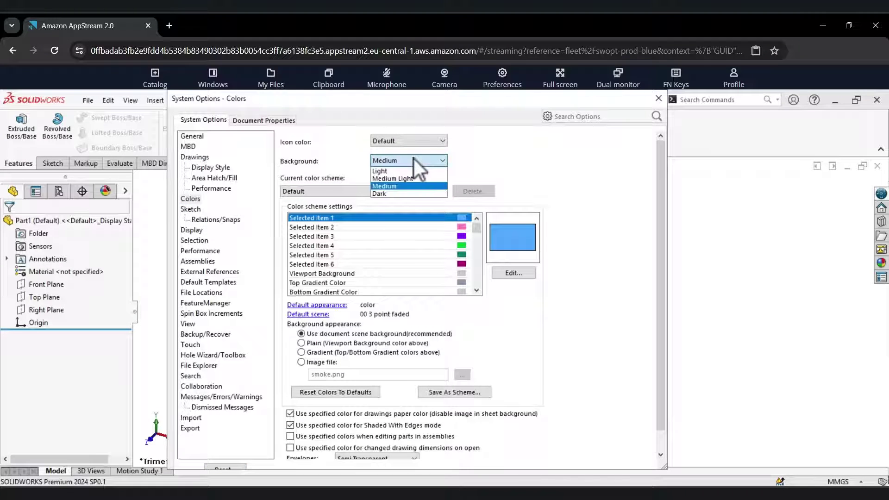
pyautogui.click(399, 195)
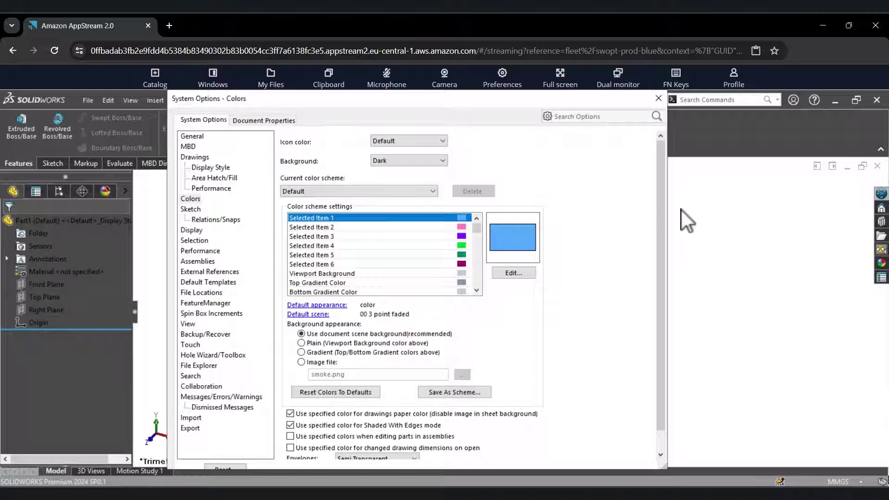
pyautogui.press('Return')
# Bring up the keyboard shortcut customization and filter the command list to the Insert category
pyautogui.rightClick(604, 126)
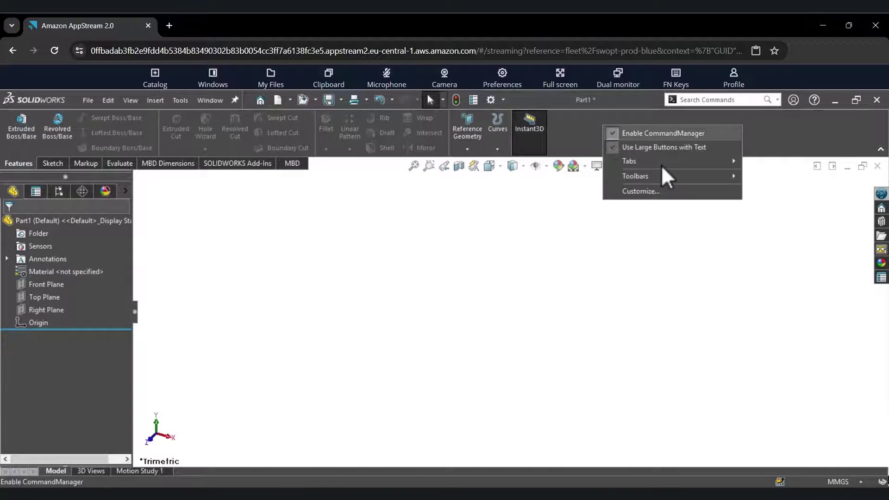
pyautogui.click(645, 191)
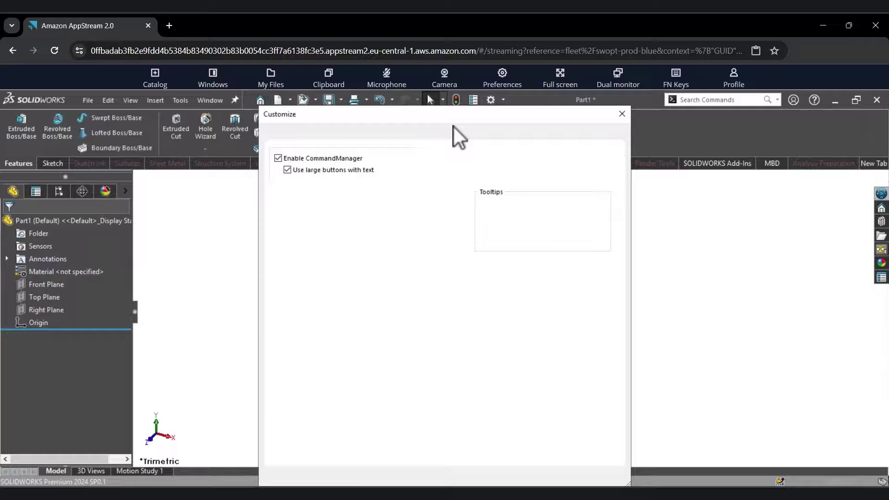
pyautogui.click(430, 127)
pyautogui.click(404, 174)
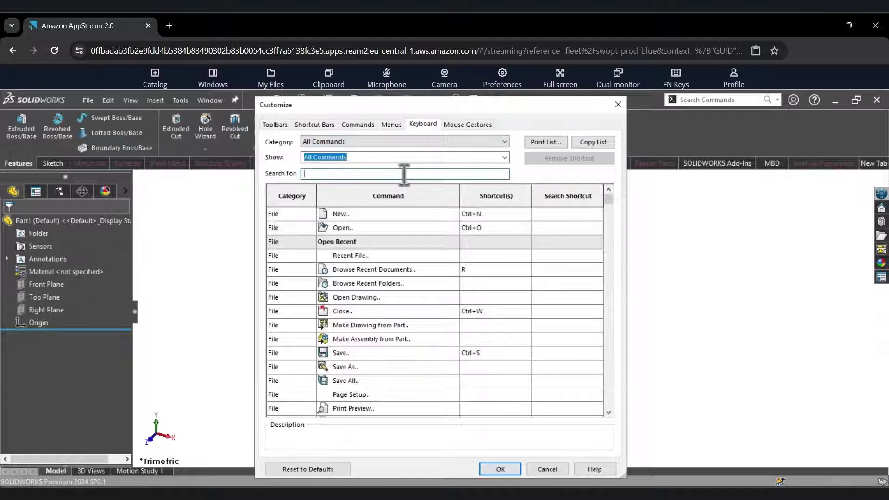
pyautogui.click(504, 157)
pyautogui.click(492, 140)
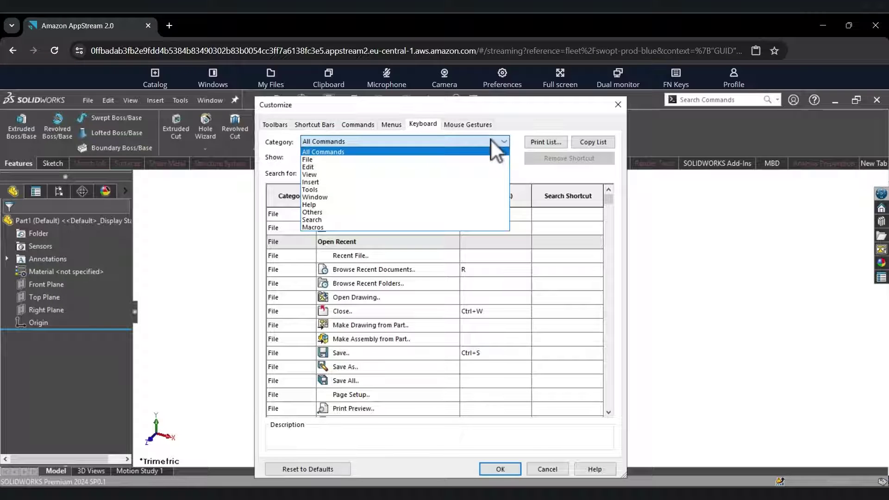
pyautogui.click(321, 190)
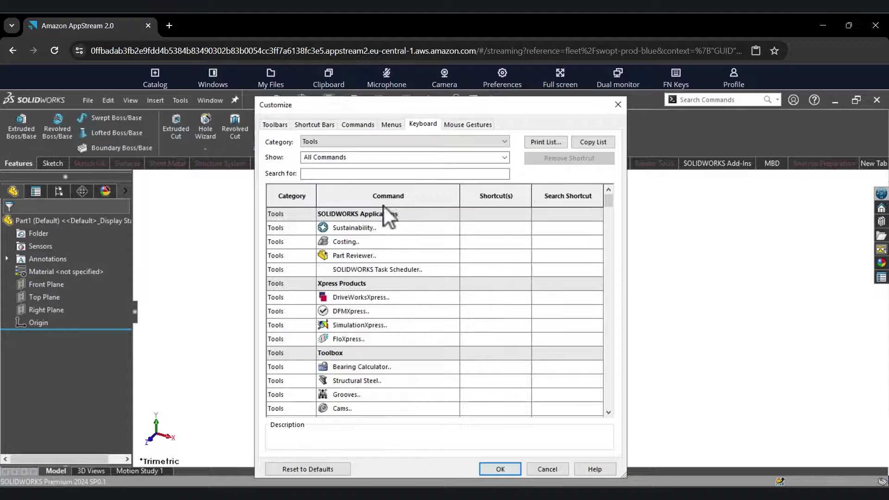
pyautogui.click(495, 142)
pyautogui.click(389, 182)
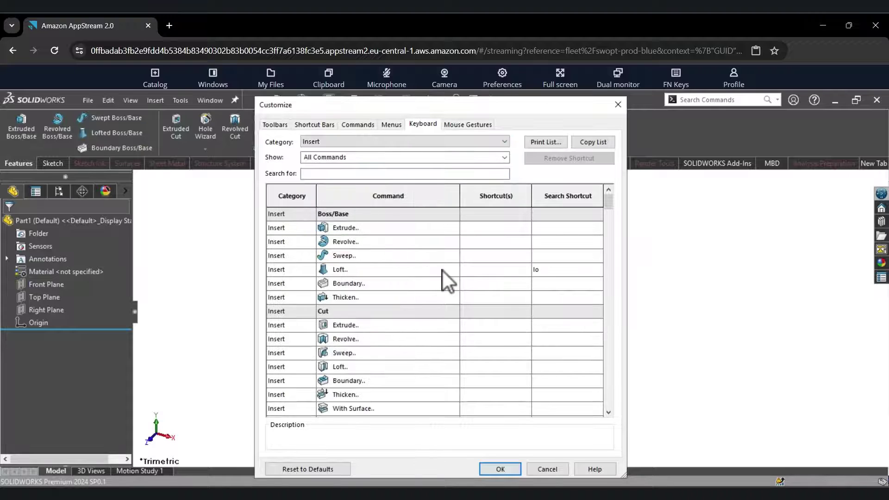
# Assign the keyboard shortcut E to the Boss/Base Extrude command and accept the reassignment
pyautogui.scroll(-3, 443, 271)
pyautogui.scroll(1, 482, 251)
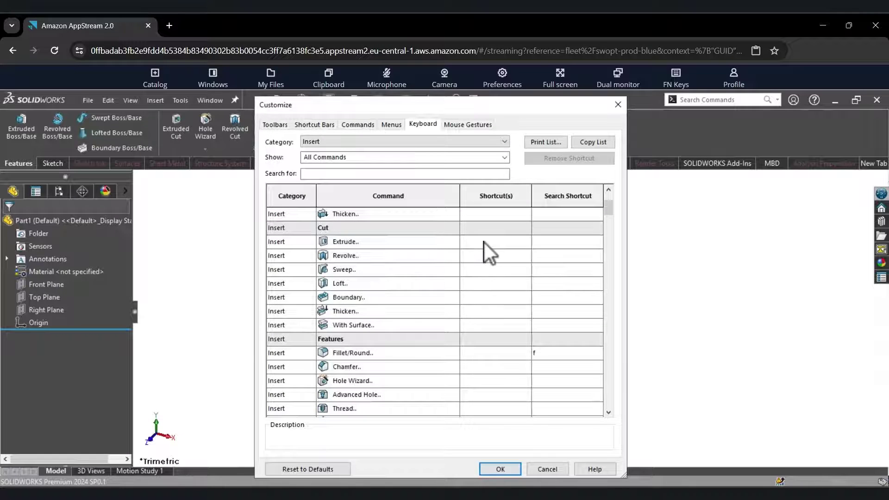
pyautogui.click(484, 241)
pyautogui.scroll(2, 475, 235)
pyautogui.click(474, 231)
pyautogui.press('e')
pyautogui.click(476, 300)
# Search all command categories for "line" and assign the keyboard shortcut S to the Spline sketch entity, accepting the reassignment
pyautogui.scroll(-9, 474, 284)
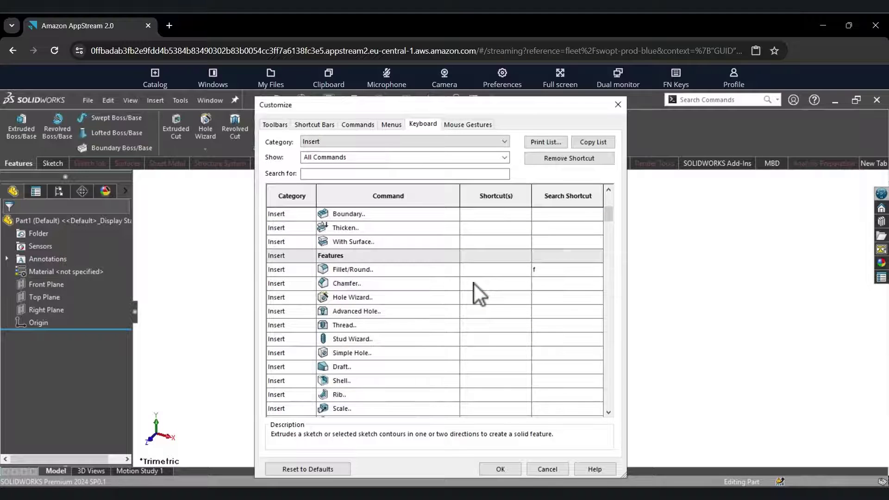
pyautogui.scroll(-10, 474, 284)
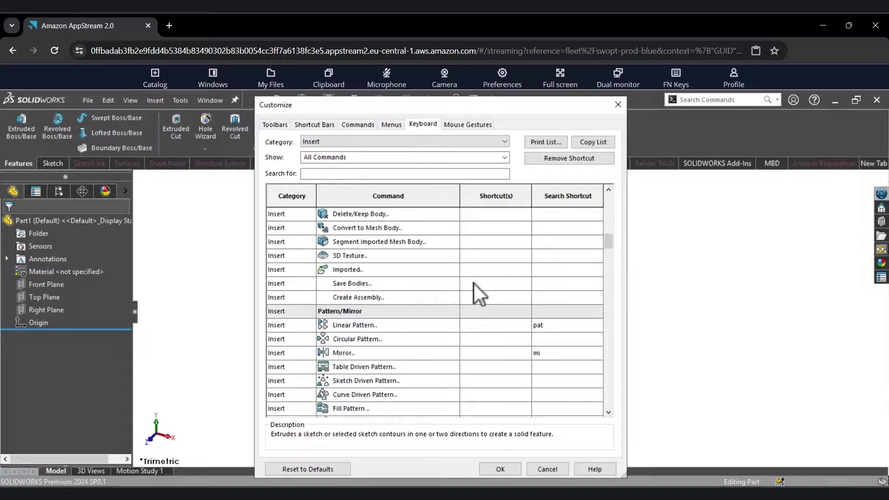
pyautogui.scroll(-10, 474, 284)
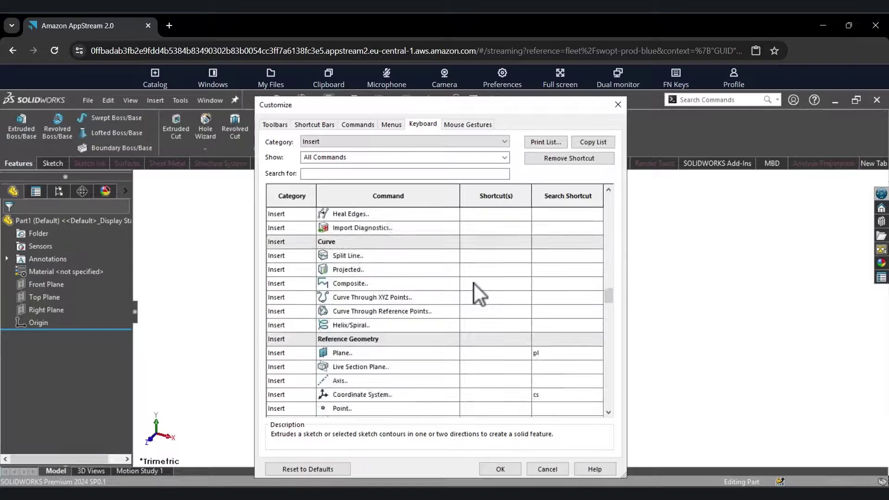
pyautogui.scroll(-10, 474, 285)
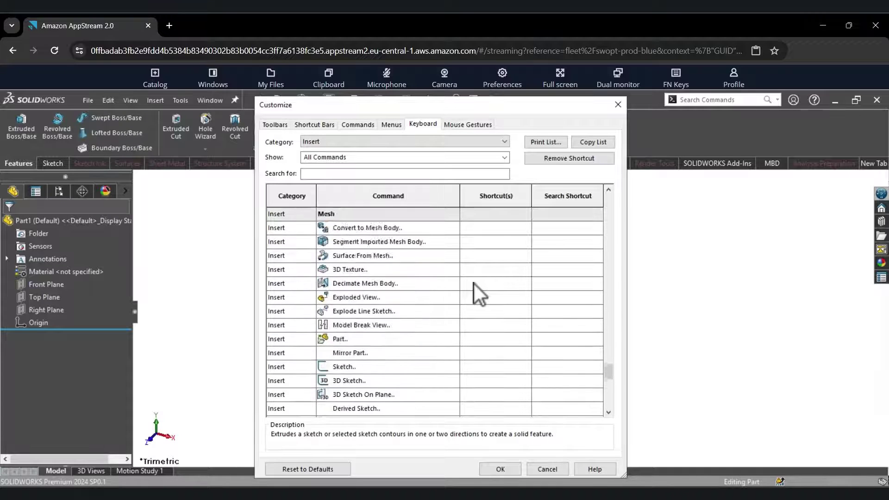
pyautogui.scroll(-2, 474, 285)
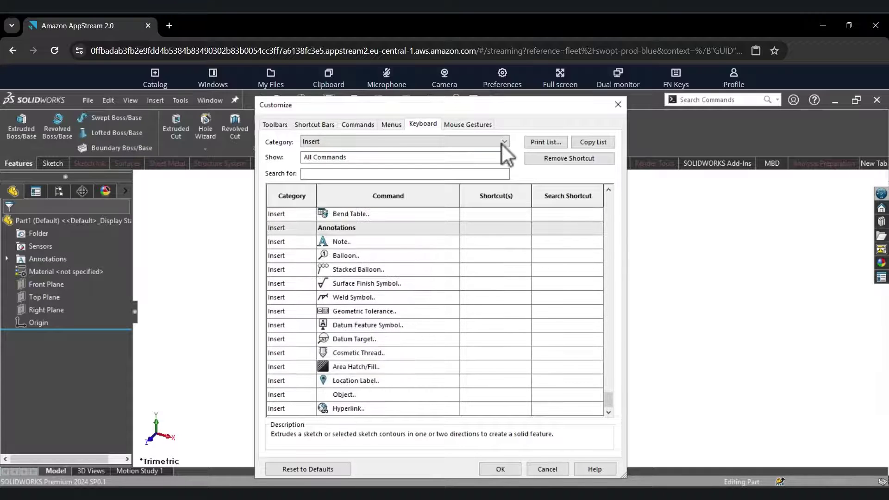
pyautogui.click(438, 174)
pyautogui.click(465, 141)
pyautogui.click(467, 150)
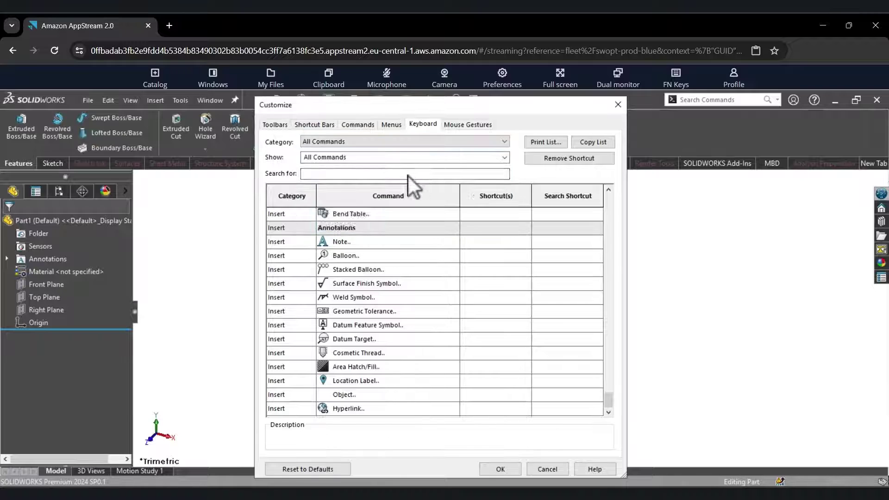
pyautogui.write('line')
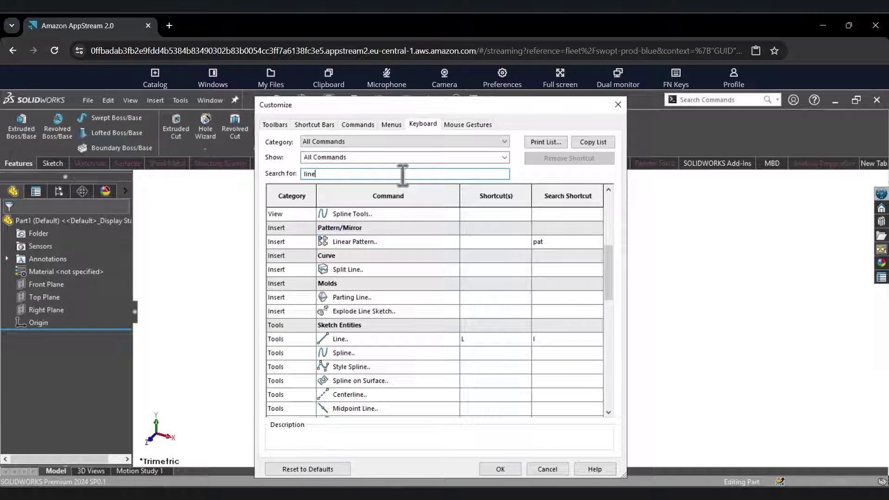
pyautogui.click(483, 358)
pyautogui.press('s')
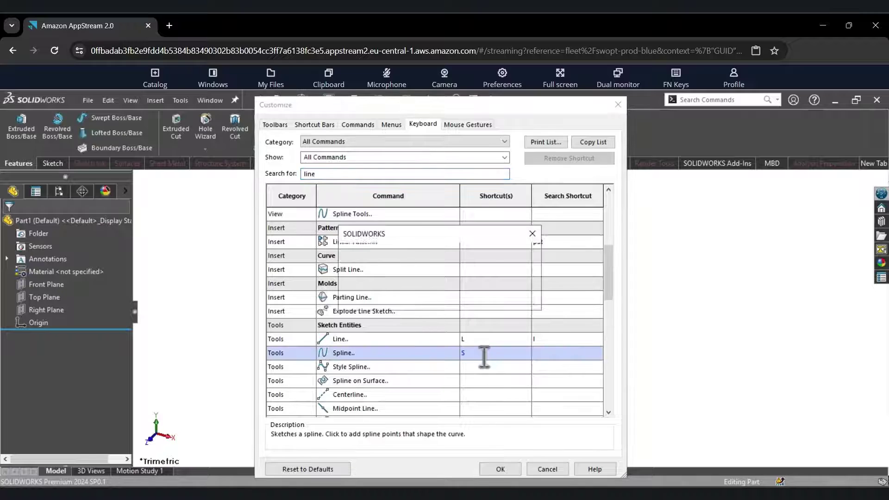
pyautogui.click(472, 298)
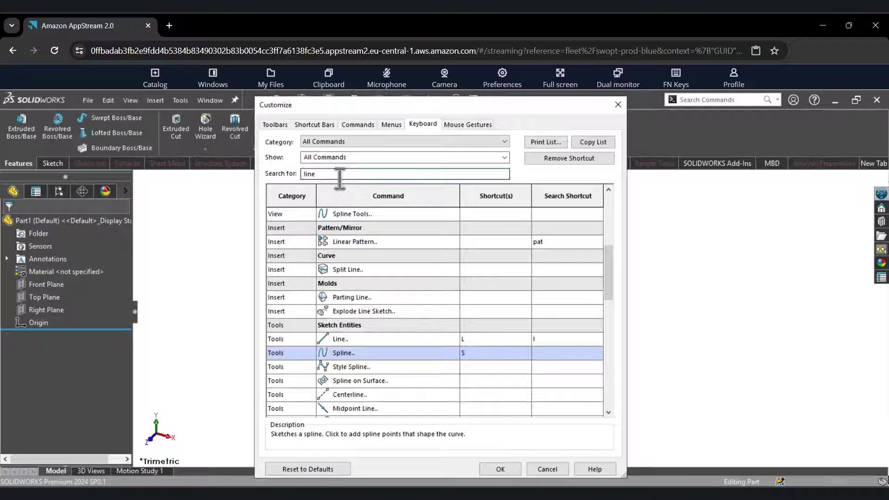
# Find the Circle sketch entity by searching for "circle", assign it the keyboard shortcut C and accept the reassignment
pyautogui.doubleClick(296, 178)
pyautogui.write('ske')
pyautogui.doubleClick(296, 177)
pyautogui.write('circle')
pyautogui.click(489, 232)
pyautogui.press('c')
pyautogui.click(471, 298)
# Search the commands for "arc", assign the keyboard shortcut A to 3 Point Arc and accept the reassignment
pyautogui.doubleClick(294, 176)
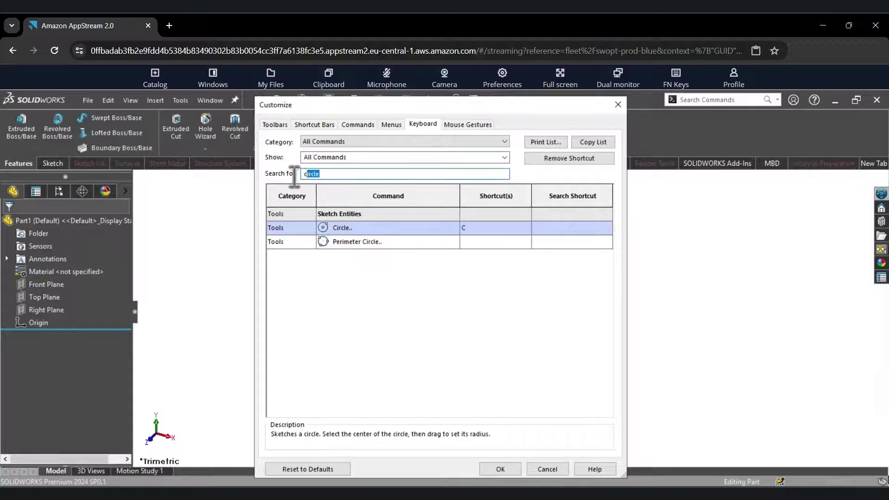
pyautogui.write('arc')
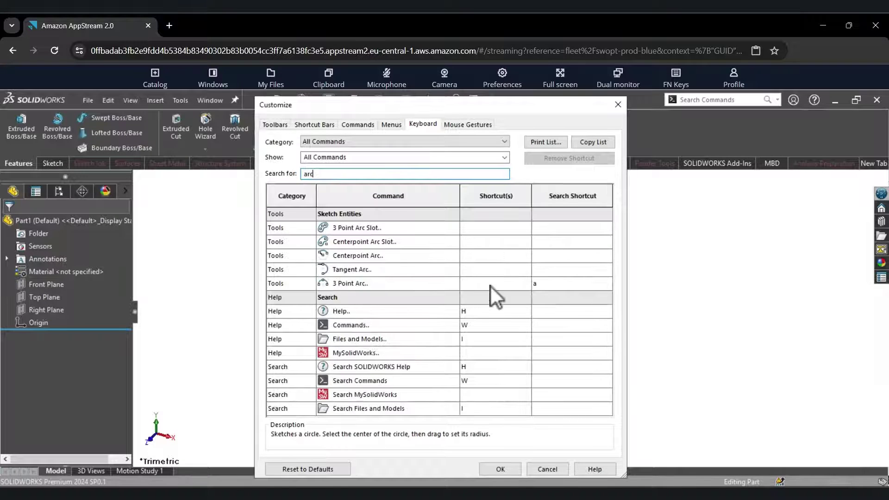
pyautogui.click(491, 287)
pyautogui.press('a')
pyautogui.click(473, 299)
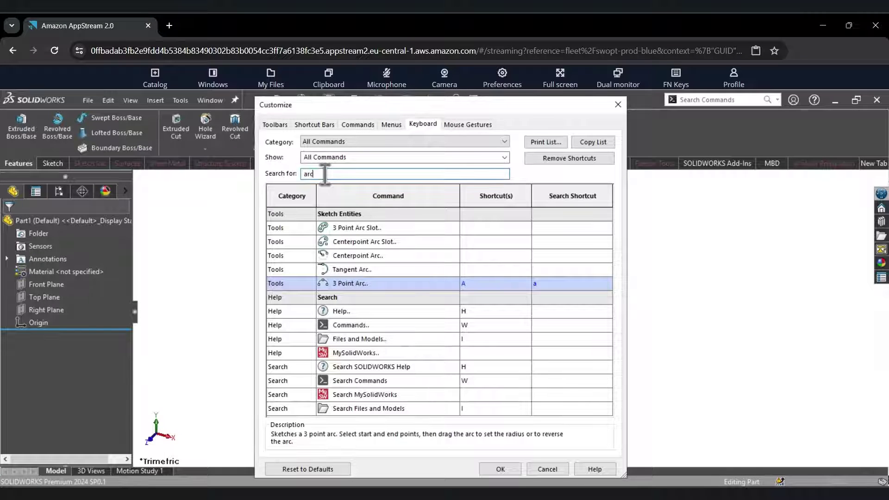
# Search the commands for "trim" and assign the keyboard shortcut Shift+T to the Trim sketch tool
pyautogui.doubleClick(302, 175)
pyautogui.write('trim')
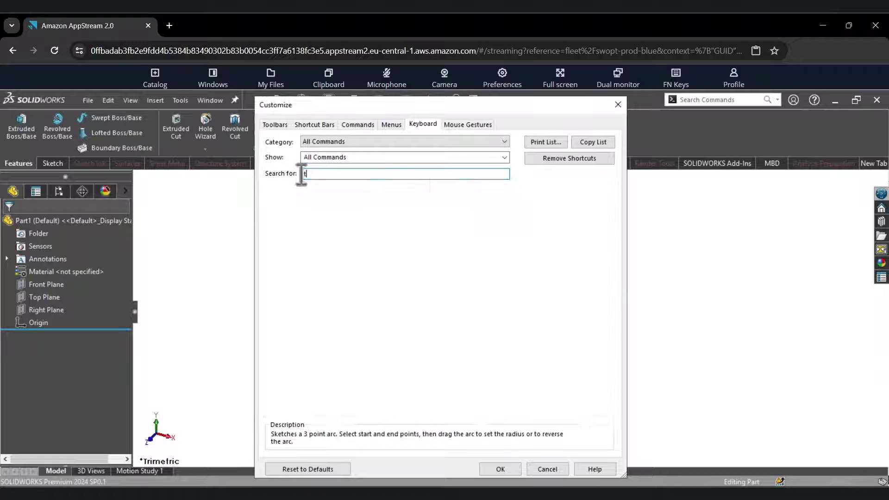
pyautogui.click(482, 327)
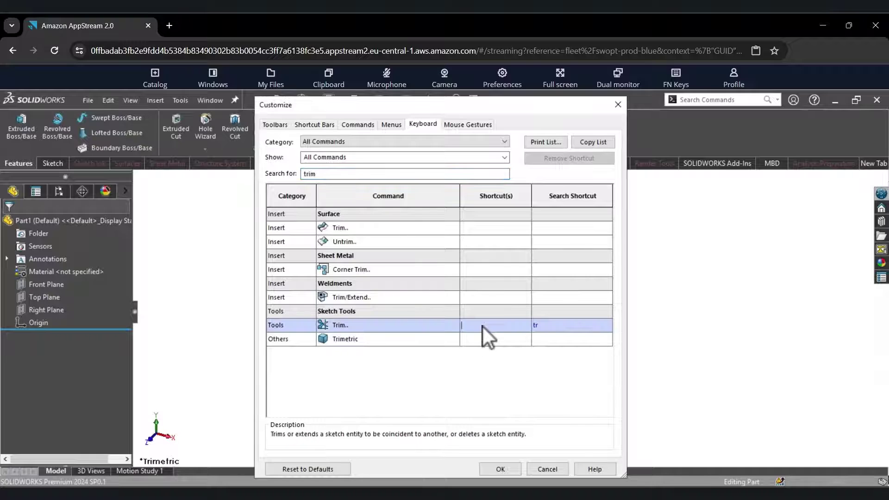
pyautogui.hotkey('shift', 't')
# Search the commands for "deriv" and assign the keyboard shortcut Shift+D to Derived Sketch
pyautogui.doubleClick(308, 174)
pyautogui.write('deriv')
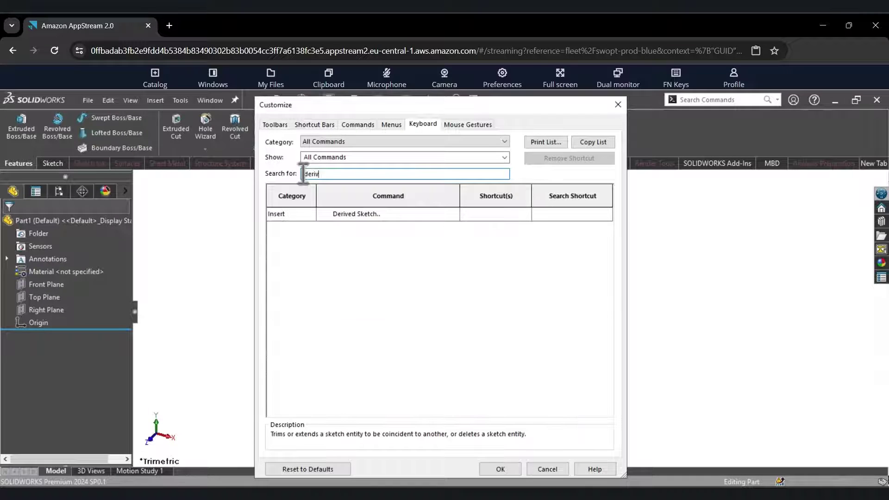
pyautogui.click(496, 216)
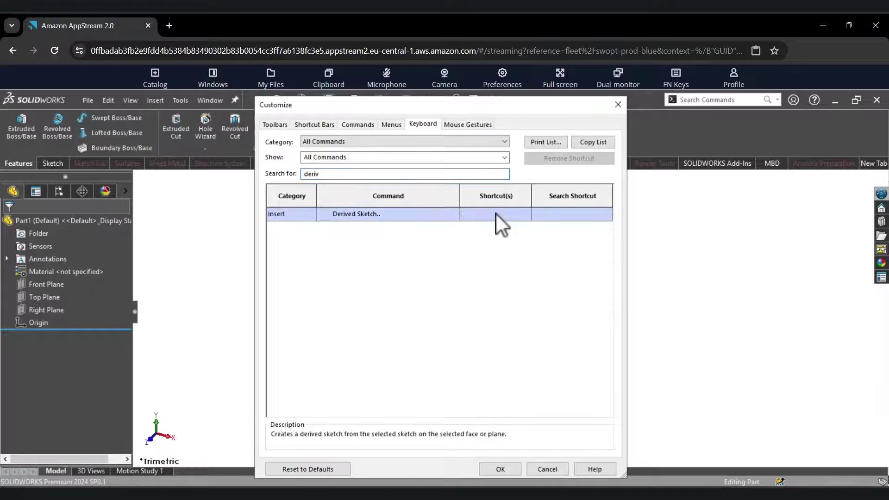
pyautogui.hotkey('shift', 'd')
# Find Construction Geometry by searching for "constr", assign it the keyboard shortcut Q with reassignment, and save the customized shortcuts
pyautogui.moveTo(360, 176); pyautogui.dragTo(299, 173)
pyautogui.write('constr')
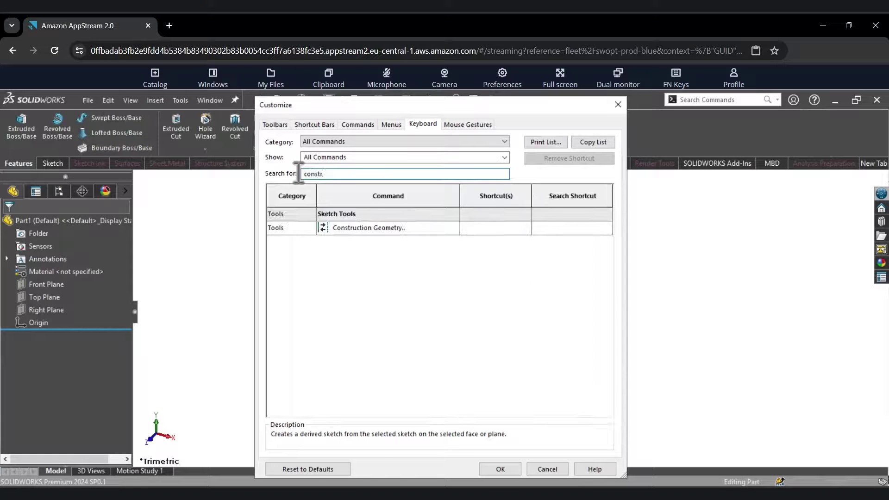
pyautogui.click(474, 233)
pyautogui.press('q')
pyautogui.click(535, 235)
pyautogui.press('q')
pyautogui.click(473, 304)
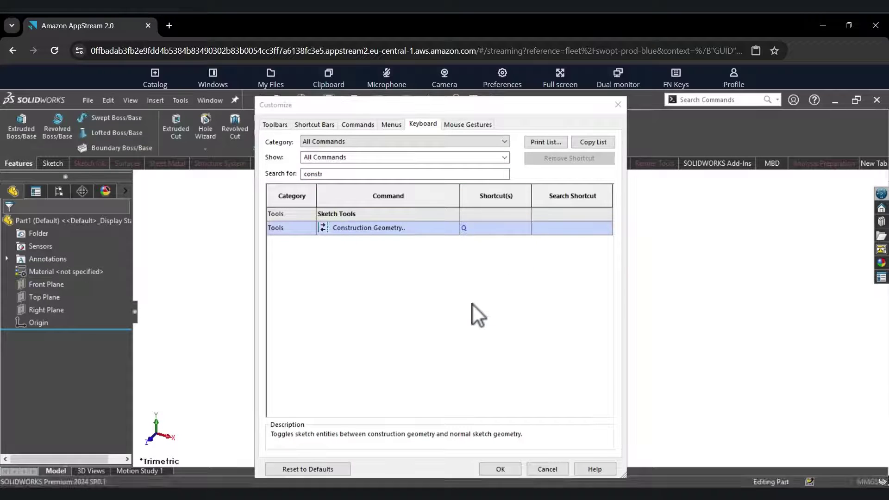
pyautogui.click(495, 463)
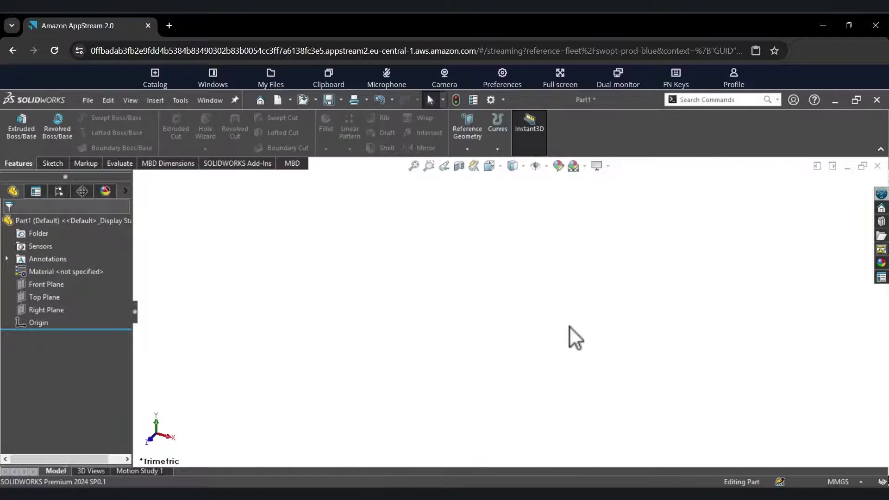
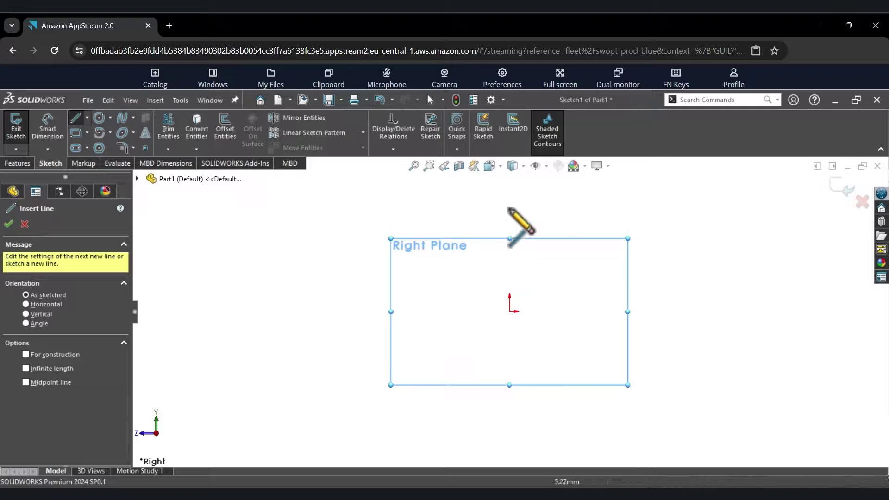
# Sketch an open outline: a vertical line about 79 mm down, a horizontal line about 36 mm to the origin and about 6 mm up
pyautogui.click(510, 209)
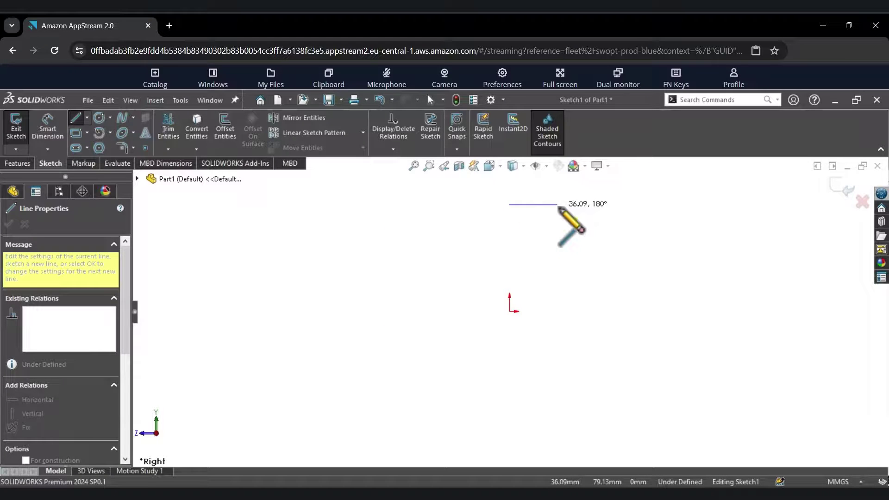
pyautogui.press('Escape')
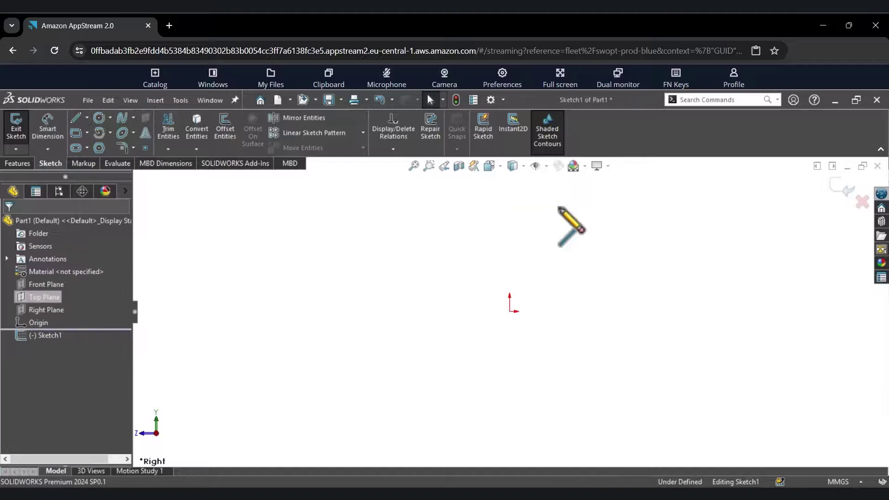
pyautogui.click(555, 291)
pyautogui.click(555, 290)
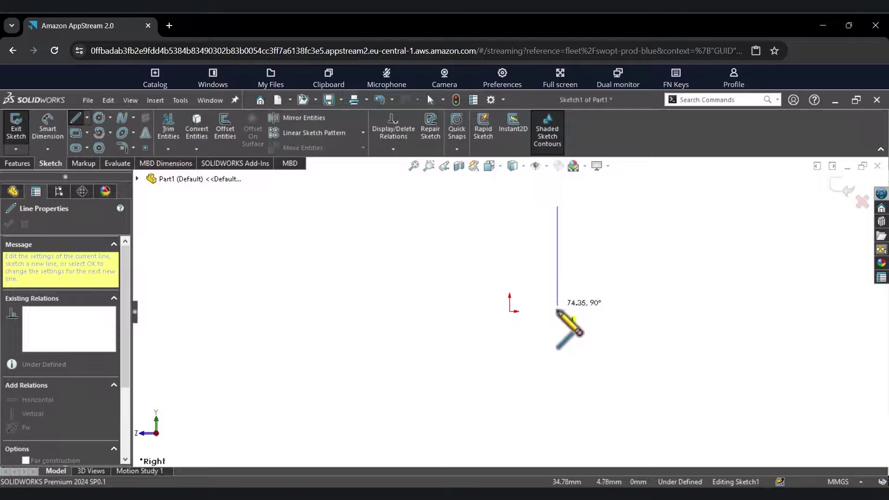
pyautogui.click(557, 311)
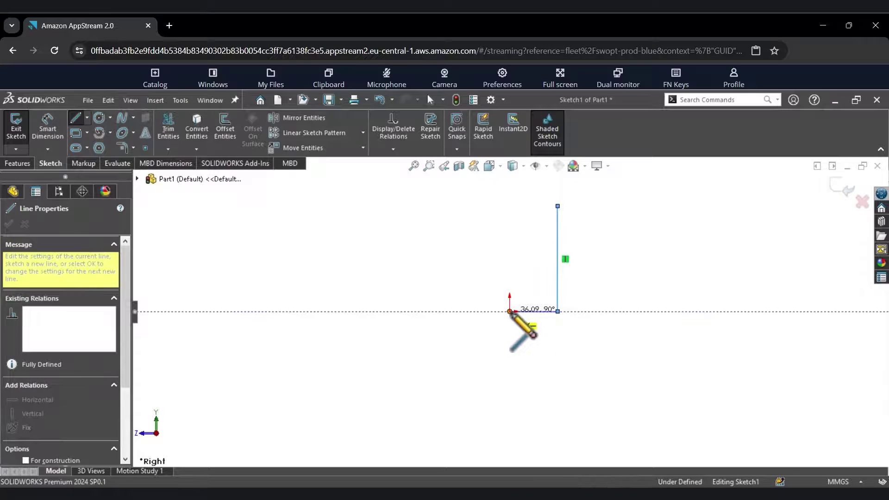
pyautogui.scroll(-5, 510, 311)
pyautogui.click(509, 311)
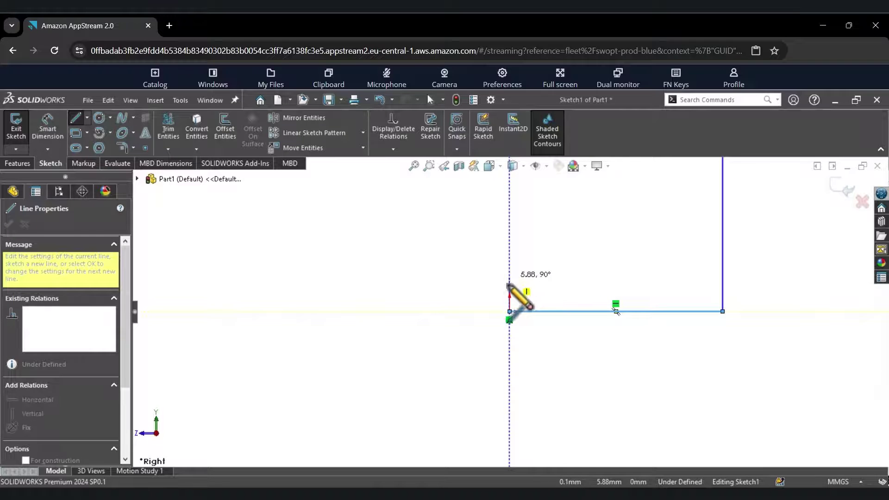
pyautogui.click(509, 275)
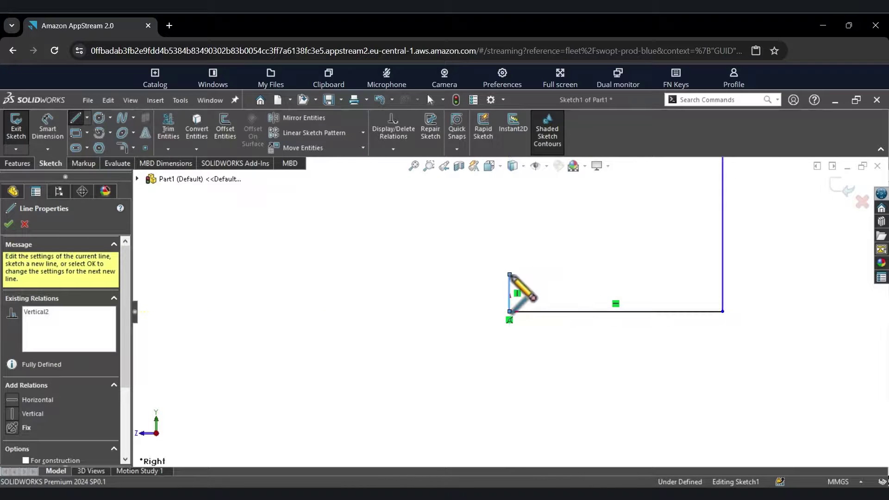
# Draw a shallow three-point arc from the short vertical line's upper end to a point just inside the long vertical line
pyautogui.press('a')
pyautogui.click(694, 288)
pyautogui.click(623, 278)
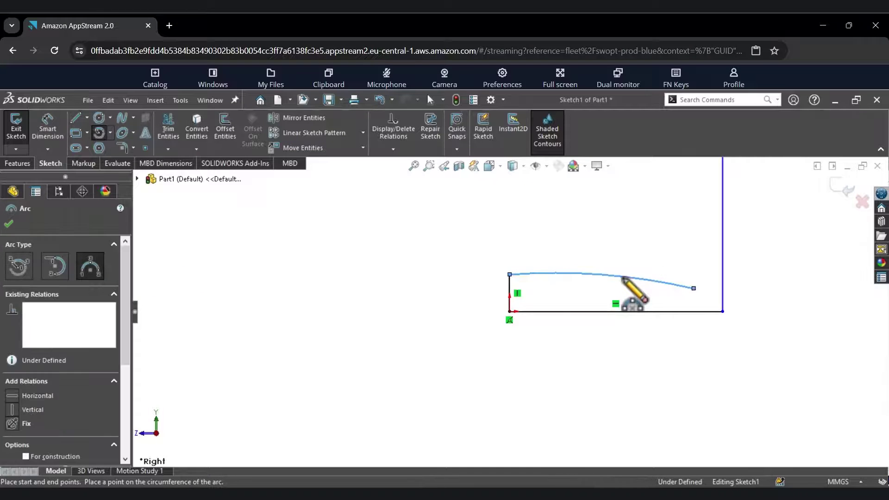
# Close the profile with a vertical line up from the arc's end and a short line across to the long outer line's upper end
pyautogui.press('l')
pyautogui.click(565, 254)
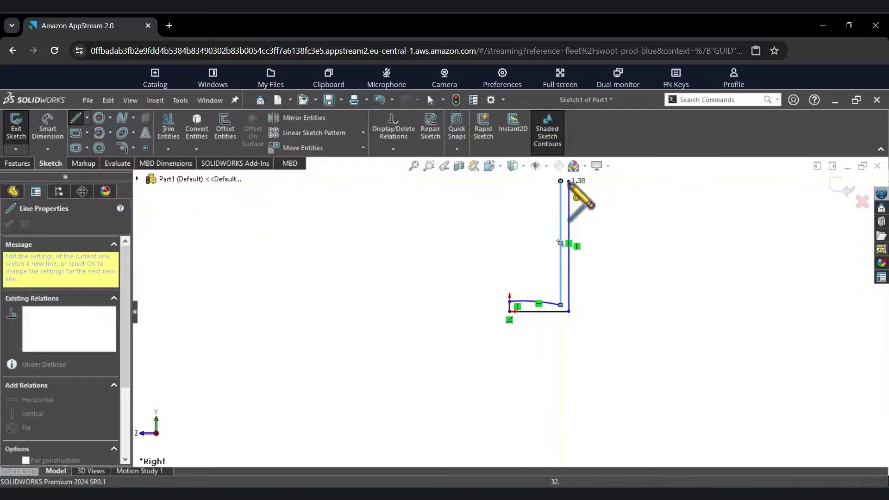
pyautogui.click(569, 181)
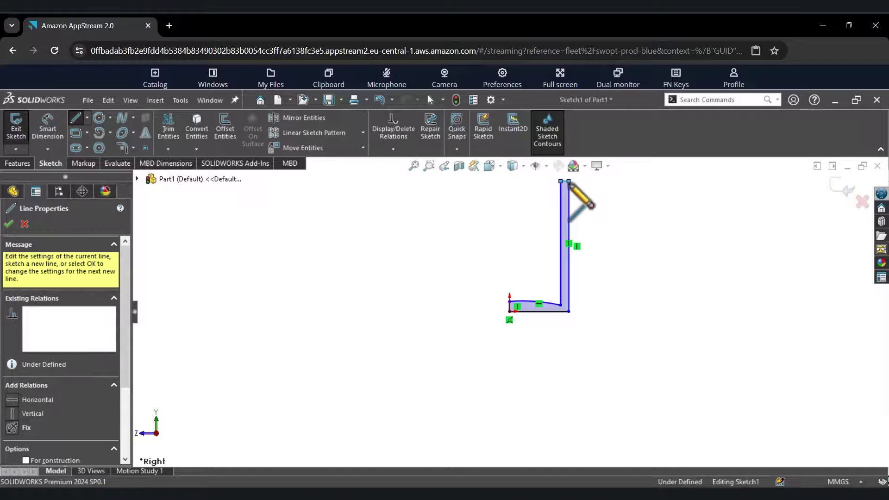
pyautogui.click(430, 100)
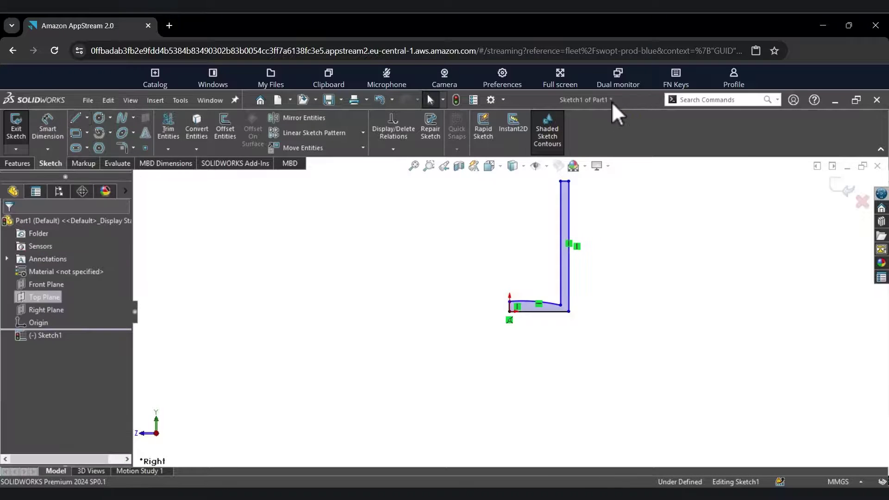
# Find the Smart dimension command by searching for "dimension", assign it the keyboard shortcut D and save the customization
pyautogui.rightClick(612, 102)
pyautogui.click(650, 167)
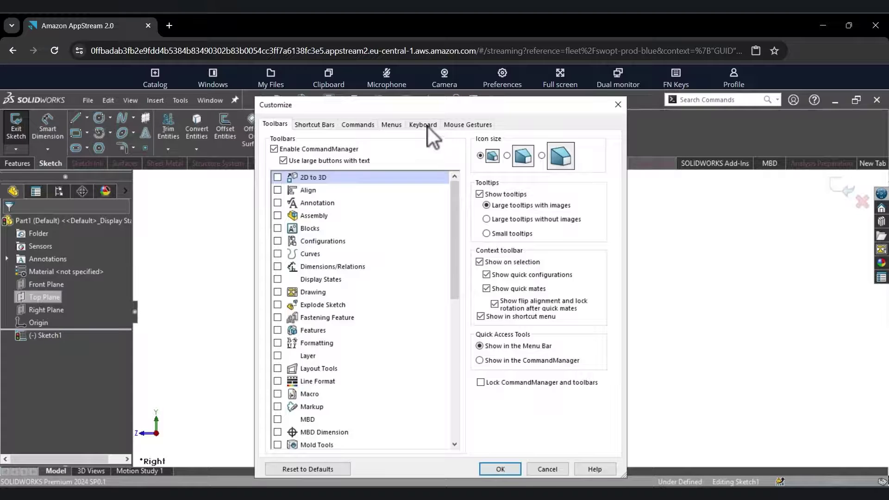
pyautogui.click(423, 125)
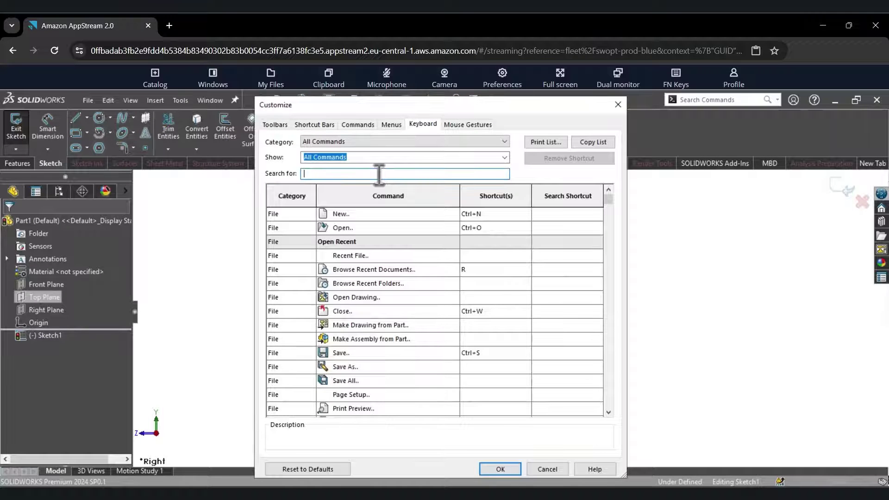
pyautogui.write('dimension')
pyautogui.click(483, 311)
pyautogui.press('d')
pyautogui.click(465, 298)
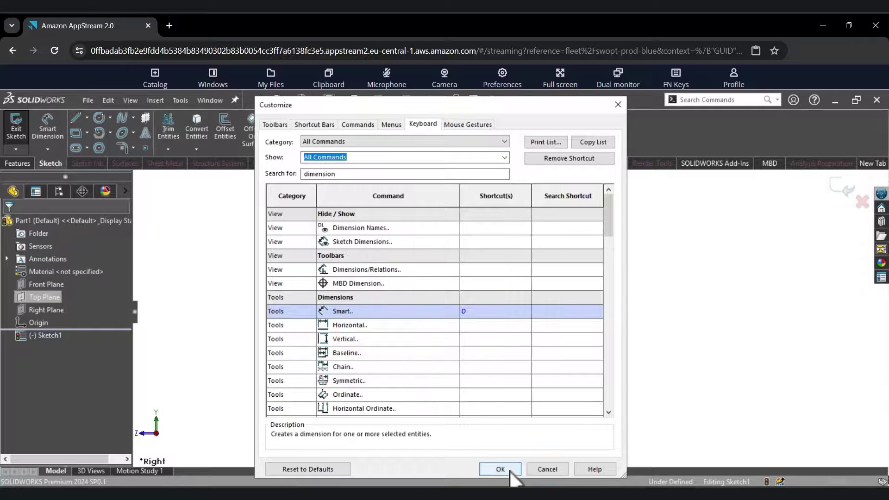
pyautogui.click(500, 469)
# Dimension the long outer vertical line of the profile to 100 mm
pyautogui.press('d')
pyautogui.click(567, 278)
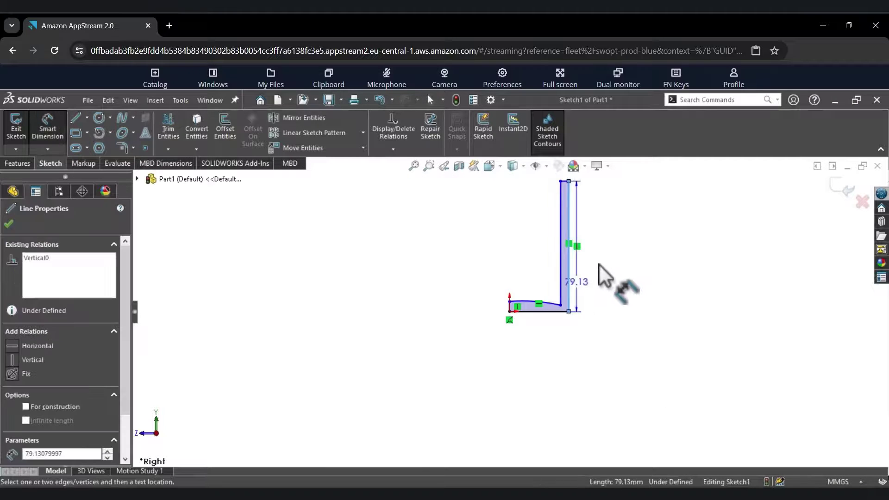
pyautogui.click(601, 263)
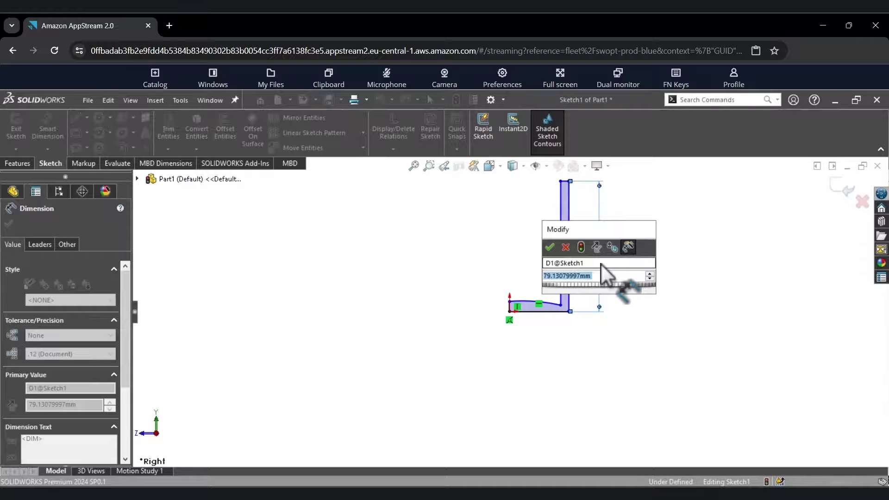
pyautogui.write('100')
pyautogui.press('Return')
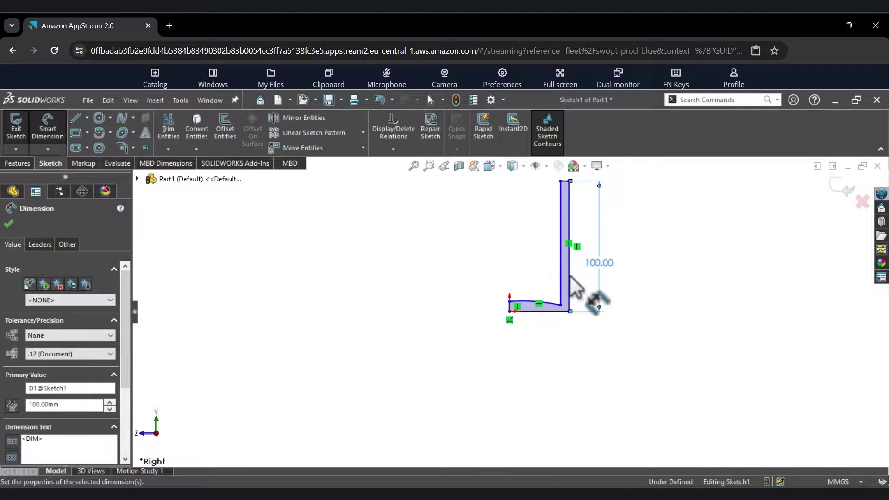
# Dimension the horizontal base line of the profile to 44 mm
pyautogui.click(551, 317)
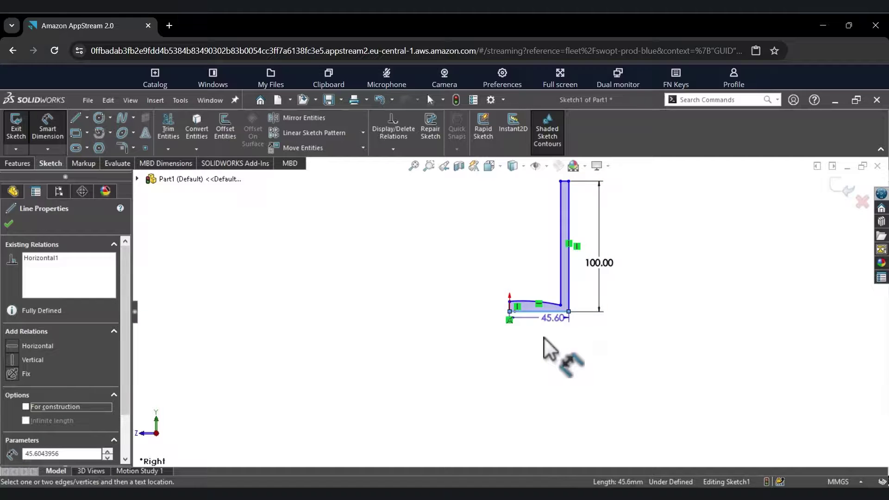
pyautogui.click(545, 341)
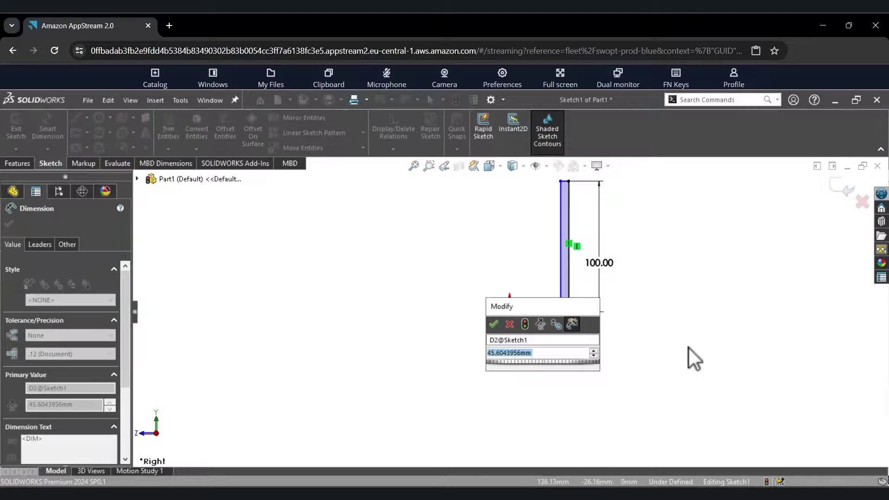
pyautogui.write('44')
pyautogui.press('Return')
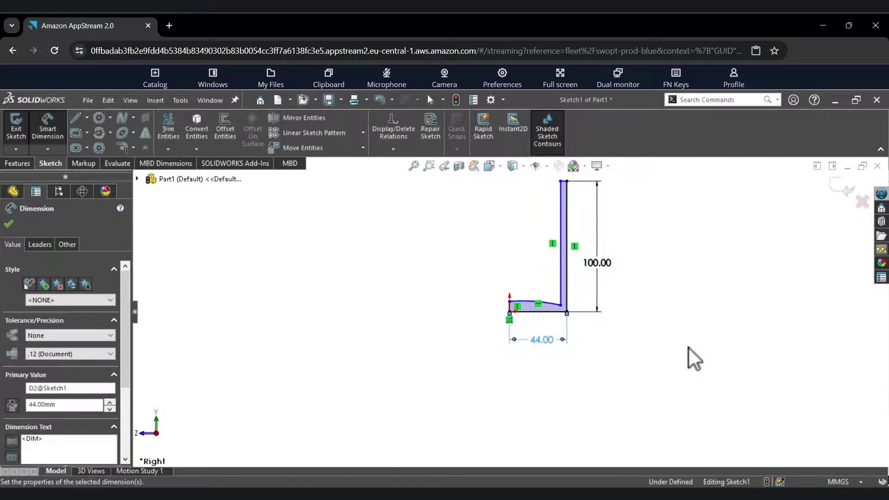
# Dimension the short line across the upper end of the vertical wall to 5 mm
pyautogui.scroll(-5, 567, 187)
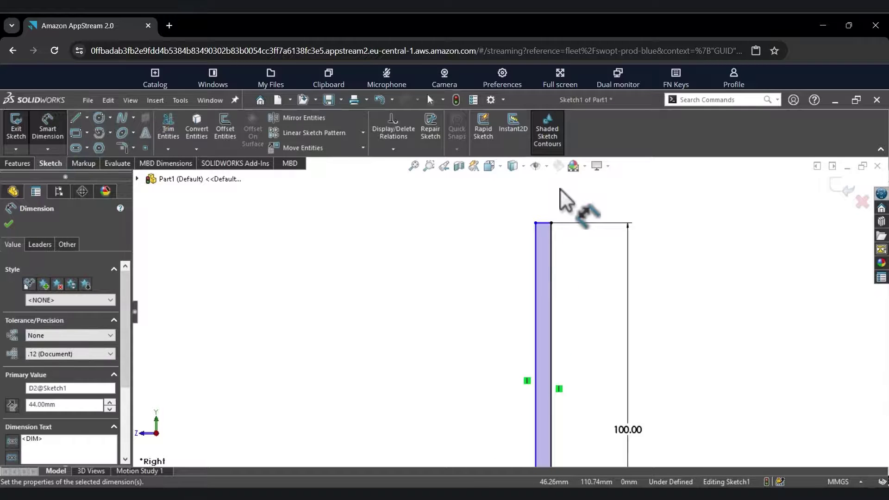
pyautogui.click(546, 224)
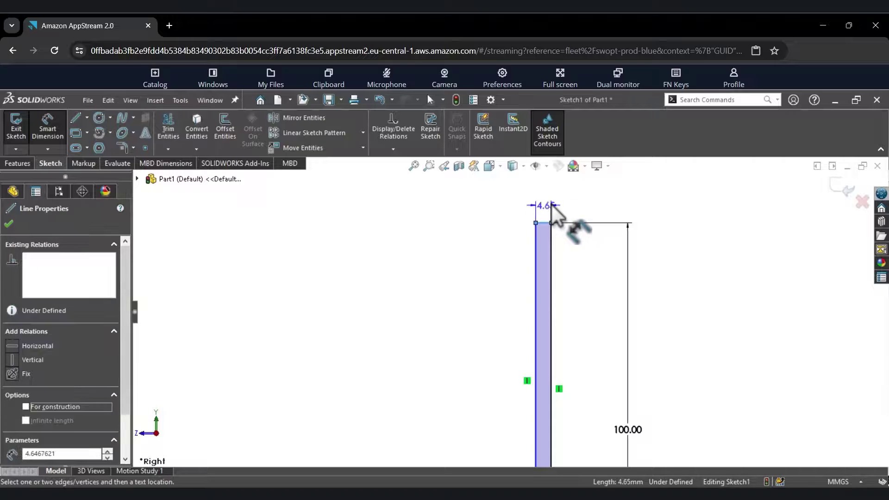
pyautogui.click(663, 199)
pyautogui.write('5')
pyautogui.press('Return')
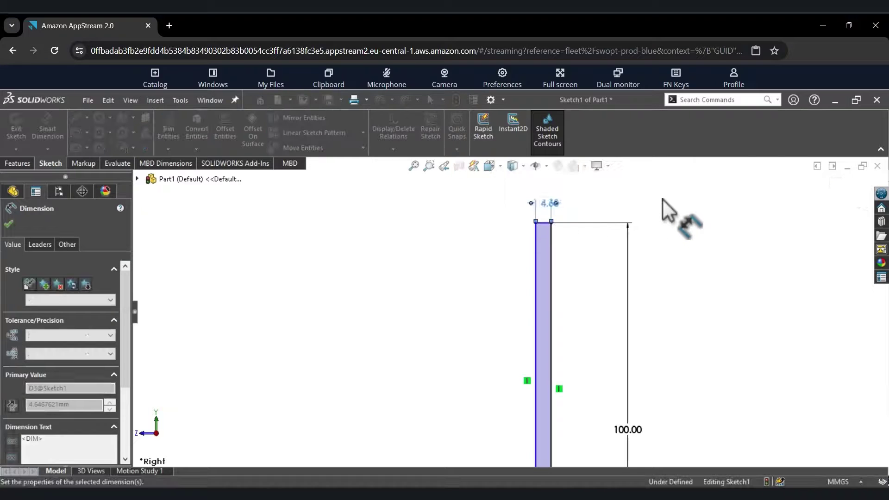
# Dimension the distance between the arc's end at the inner wall corner and the base line to 5 mm
pyautogui.scroll(5, 566, 407)
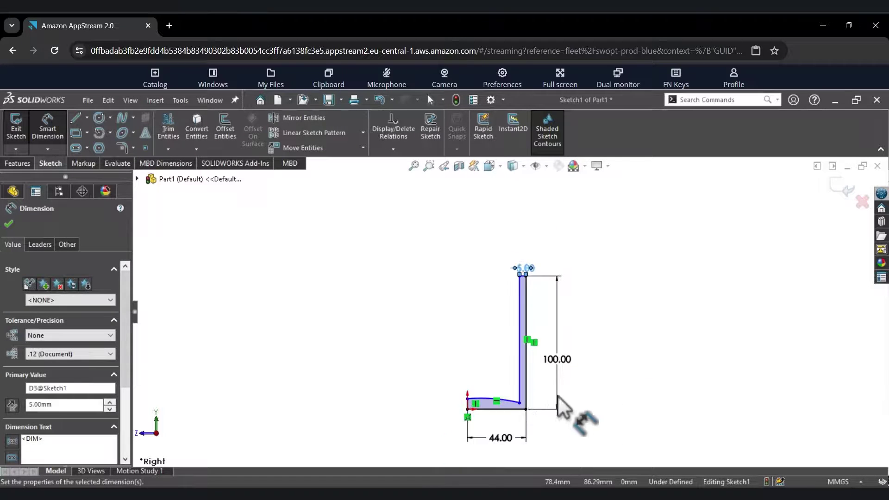
pyautogui.scroll(-3, 514, 373)
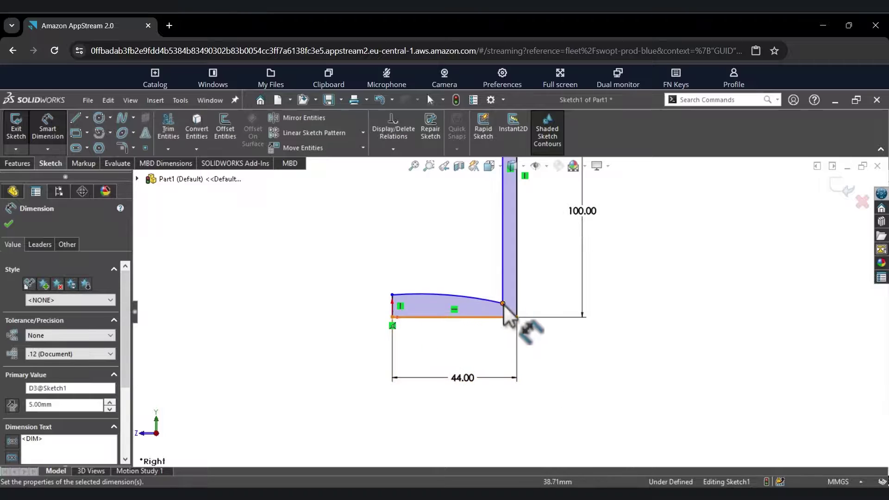
pyautogui.click(503, 304)
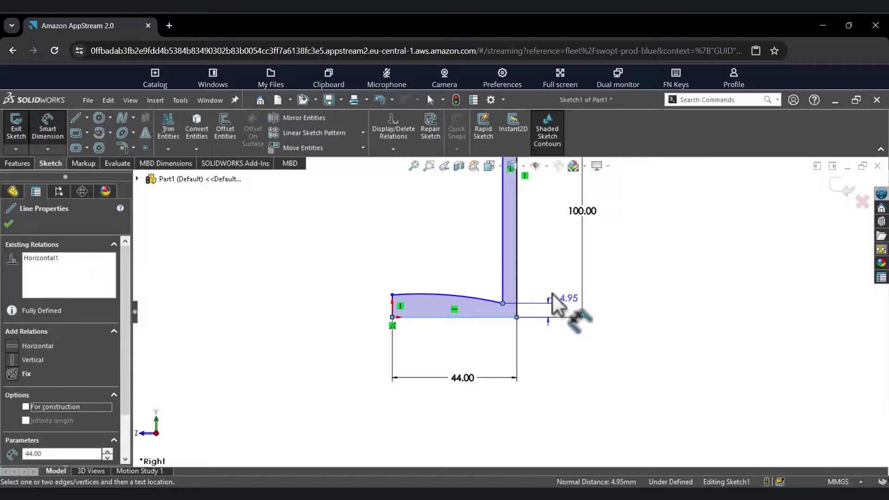
pyautogui.click(567, 300)
pyautogui.write('5')
pyautogui.press('Return')
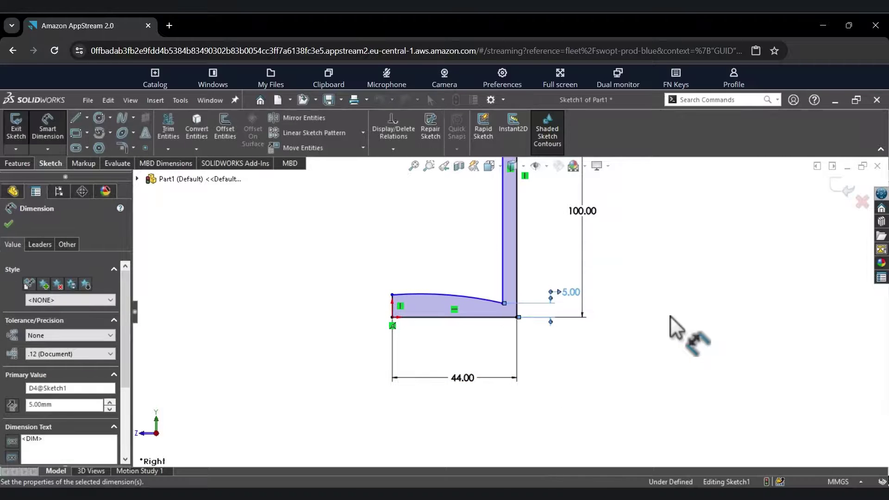
# Dimension the short vertical line at the origin to 8.5 mm
pyautogui.click(392, 306)
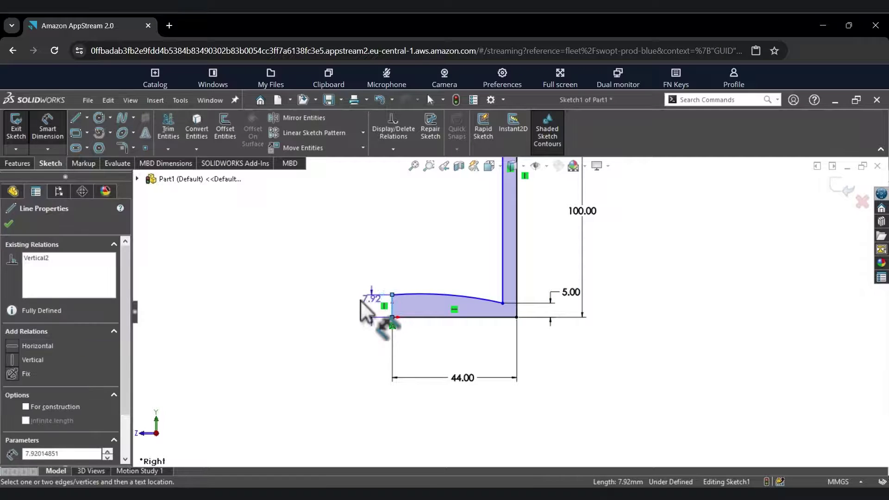
pyautogui.click(358, 300)
pyautogui.write('8.5')
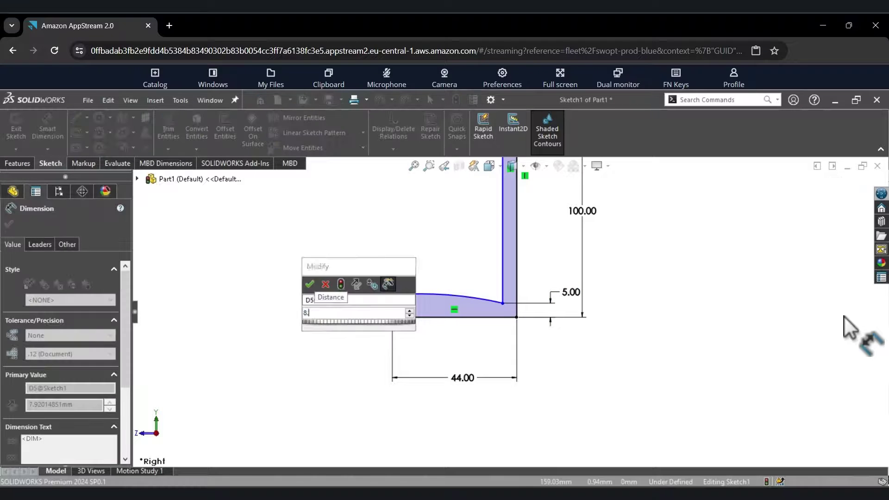
pyautogui.press('Return')
# Draw a horizontal line about 25 mm long outward from the upper end of the 8.5 mm line, away from the profile
pyautogui.press('l')
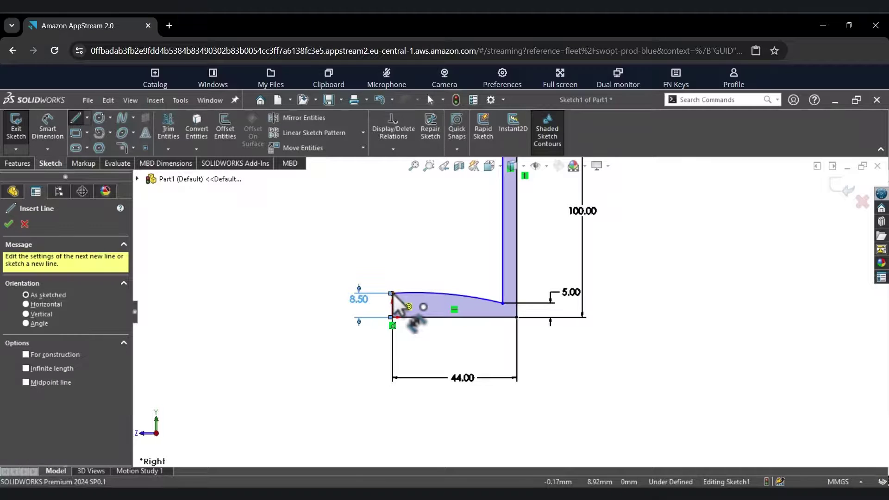
pyautogui.click(392, 293)
pyautogui.click(322, 293)
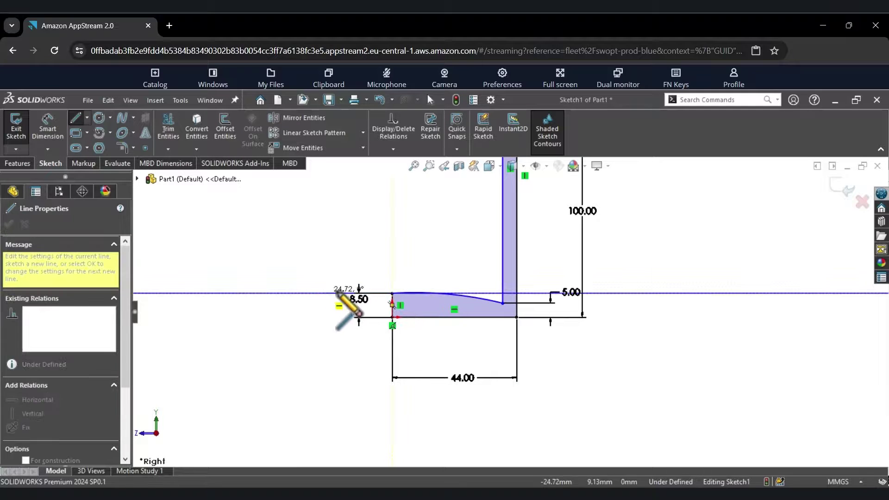
pyautogui.press('Escape')
# Add a tangent relation between the arc and the horizontal line outside the profile
pyautogui.click(340, 293)
pyautogui.click(388, 257)
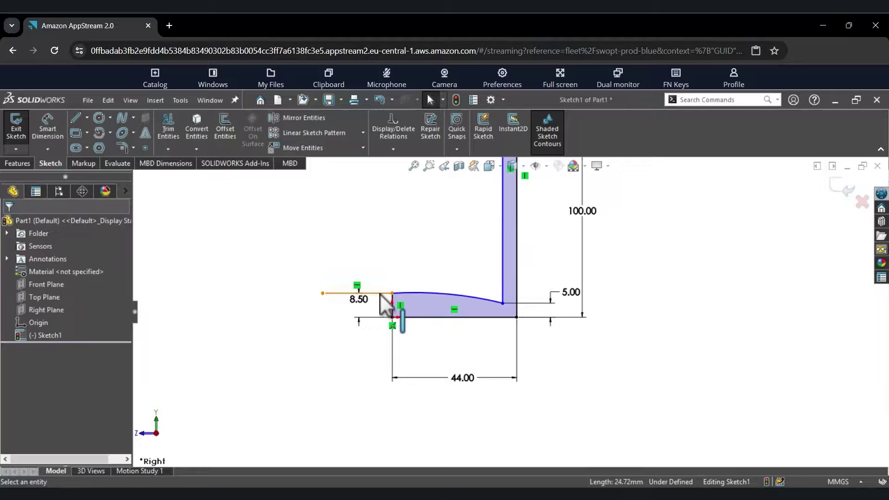
pyautogui.keyDown('ctrl'); pyautogui.click(414, 293); pyautogui.keyUp('ctrl')
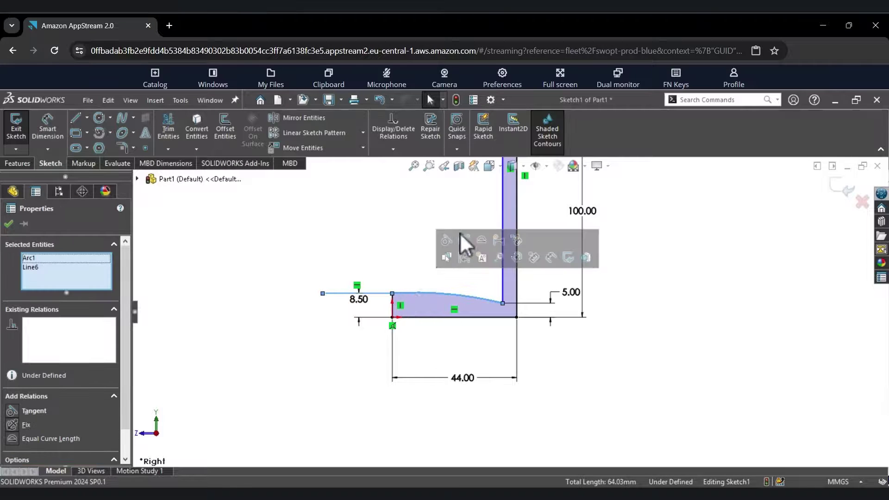
pyautogui.click(395, 232)
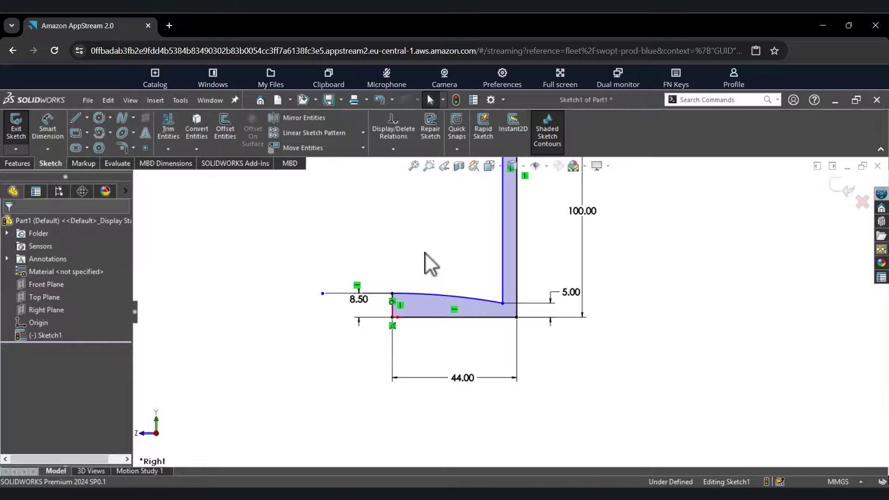
# Move the arc's end point at the inner wall corner horizontally to about 45.3 mm from the origin, just past the outer wall line
pyautogui.press('d')
pyautogui.press('Escape')
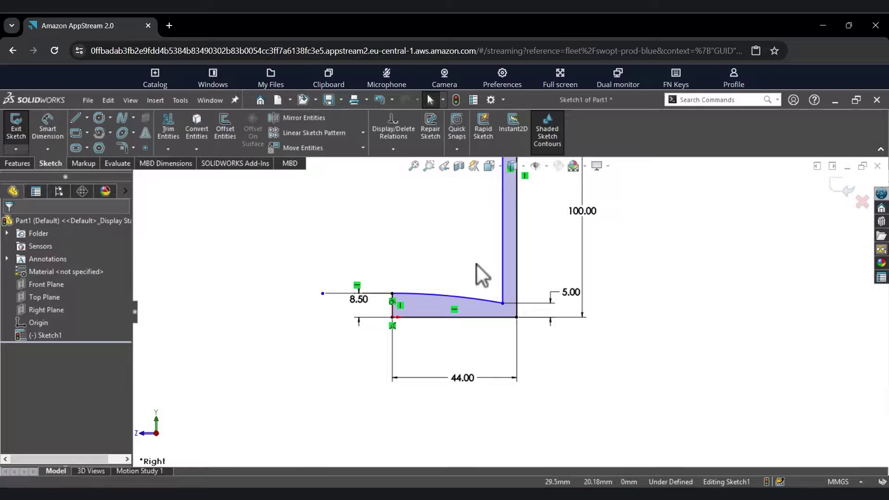
pyautogui.click(503, 304)
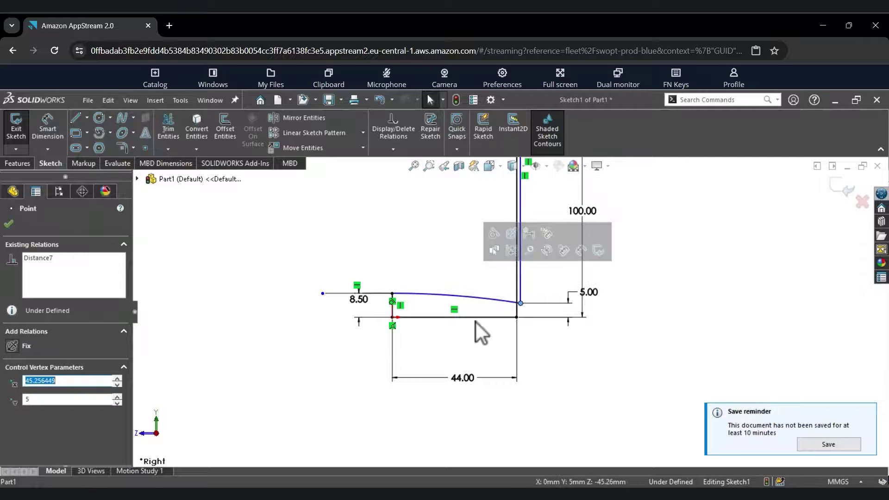
# Undo the last move of the arc's end point at the inner wall corner
pyautogui.click(593, 382)
pyautogui.hotkey('ctrl', 'z')
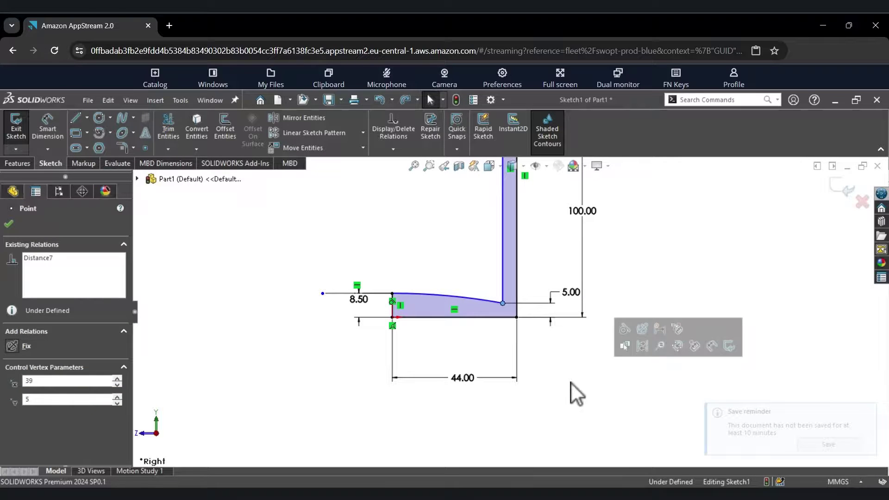
# Add a horizontal relation to the short line closing the upper end of the vertical wall
pyautogui.press('z')
pyautogui.press('z')
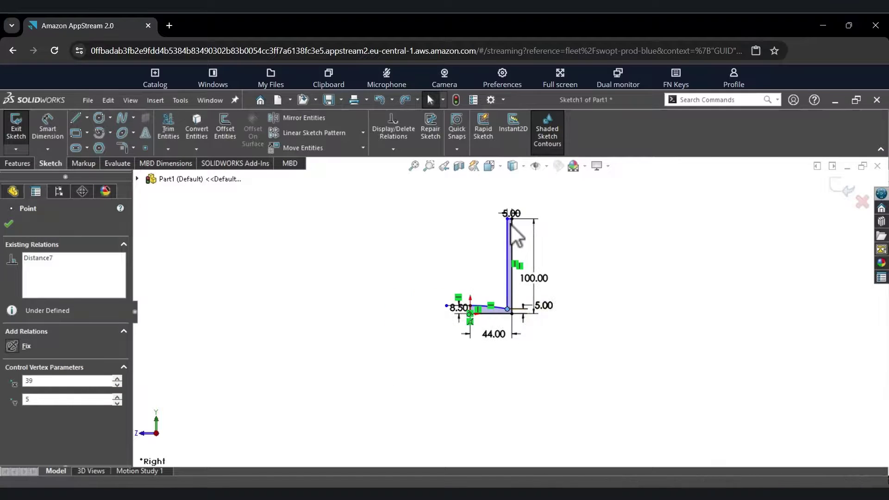
pyautogui.scroll(-6, 511, 225)
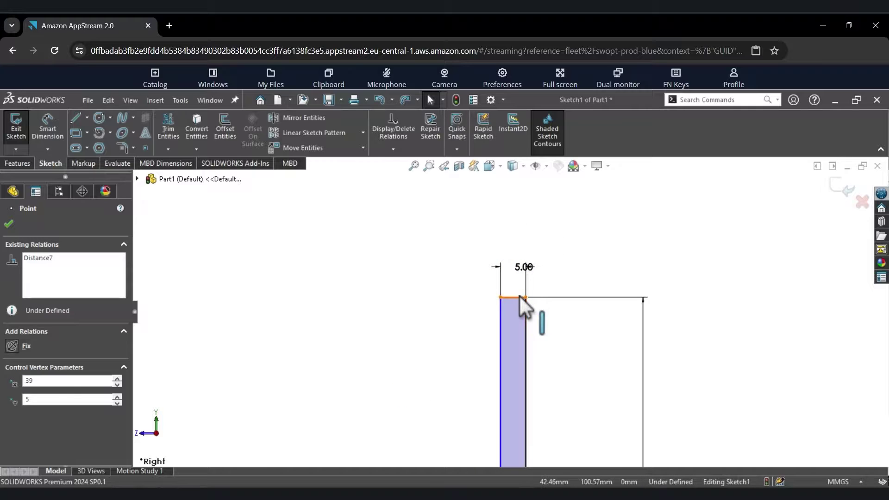
pyautogui.click(519, 296)
pyautogui.click(551, 241)
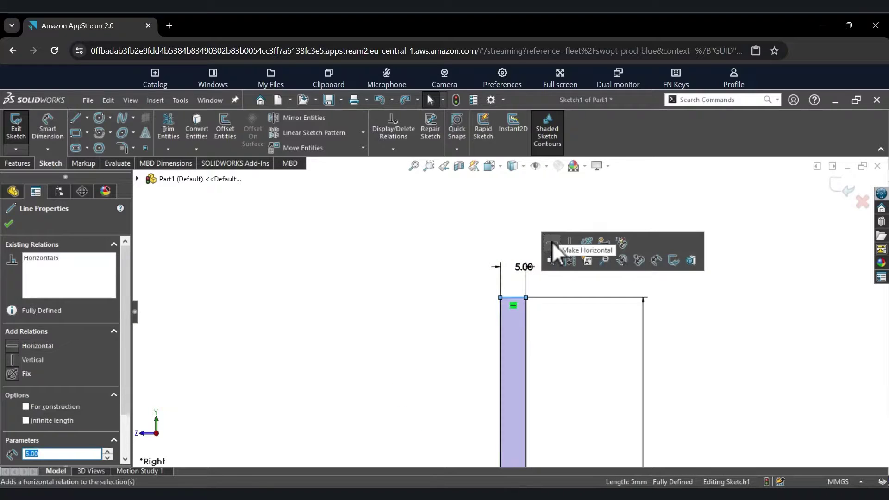
pyautogui.click(563, 376)
pyautogui.scroll(5, 563, 377)
pyautogui.scroll(-2, 471, 411)
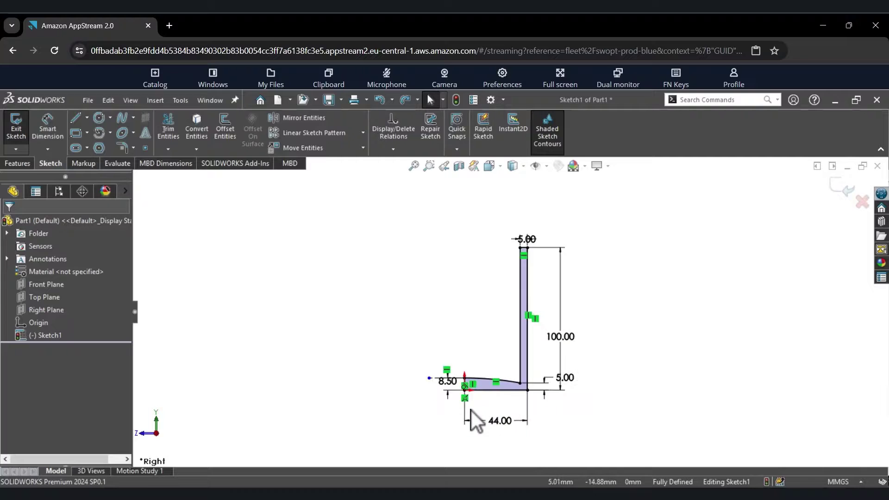
# Revolve the profile 360 degrees as a boss about the 8.5 mm vertical line at the origin
pyautogui.scroll(-4, 471, 410)
pyautogui.click(474, 310)
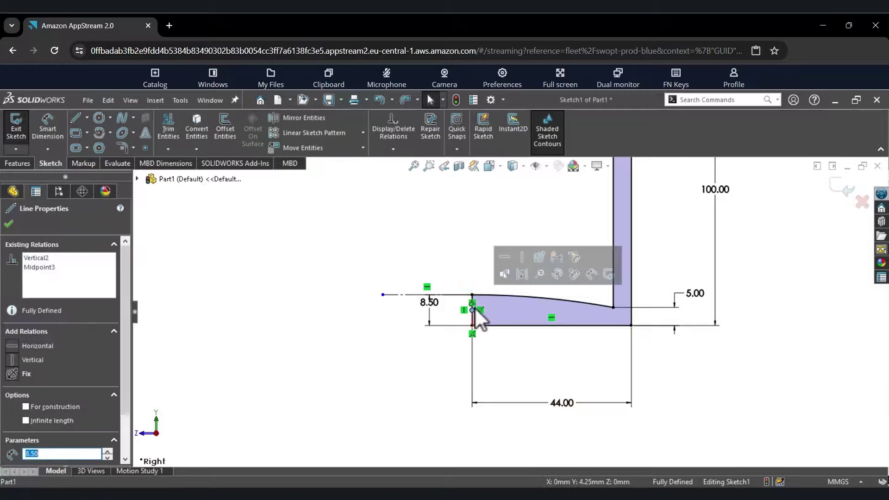
pyautogui.press('Escape')
pyautogui.scroll(-6, 472, 300)
pyautogui.click(512, 324)
pyautogui.click(19, 164)
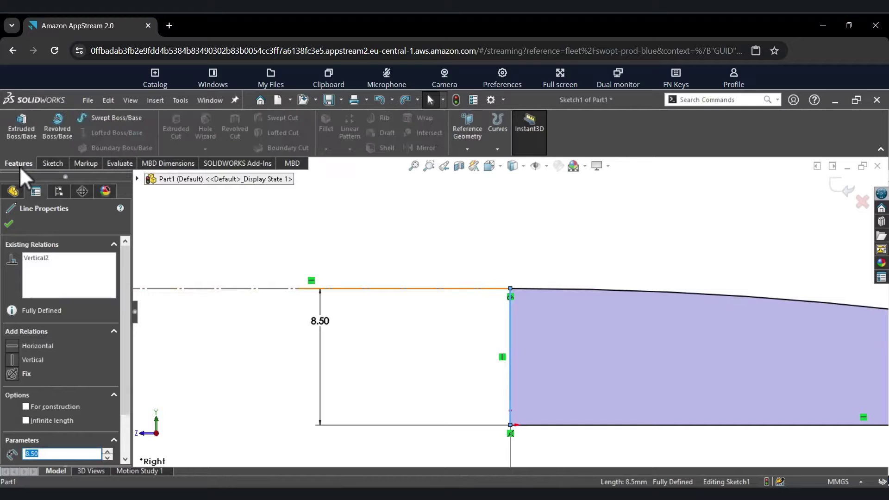
pyautogui.click(57, 134)
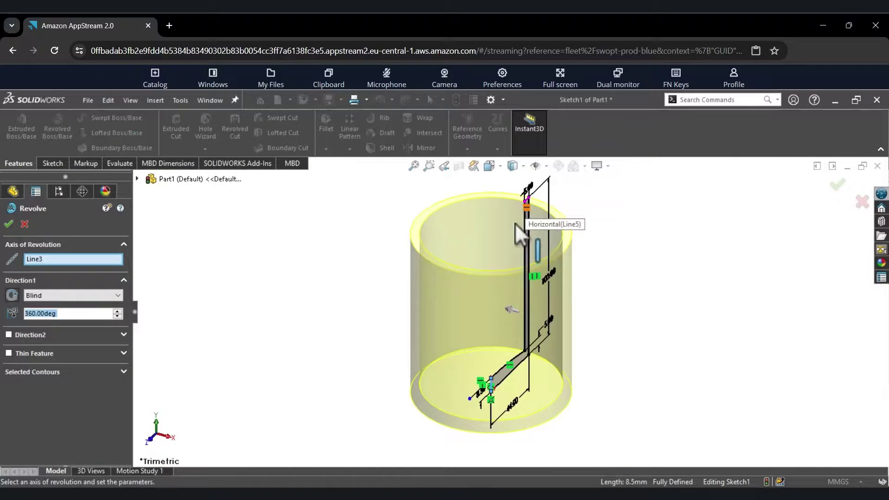
pyautogui.click(8, 223)
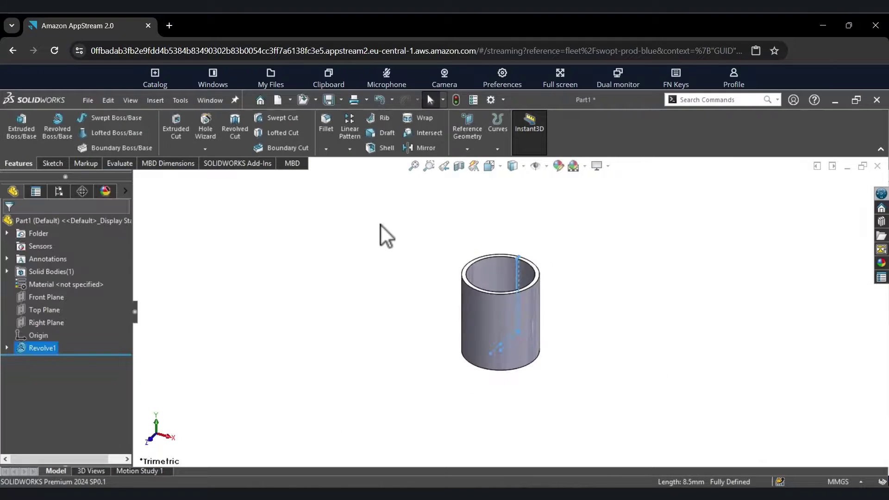
# Deselect the revolved body and toggle the RealView Graphics display
pyautogui.click(382, 226)
pyautogui.click(608, 169)
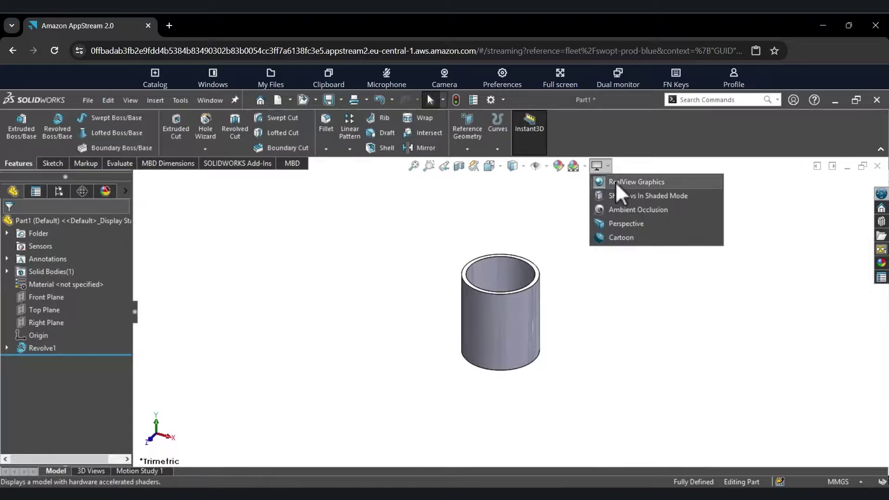
pyautogui.click(615, 182)
# Apply a full round fillet to the cup's rim, using the inner wall, rim and outer wall faces, with full preview
pyautogui.click(325, 124)
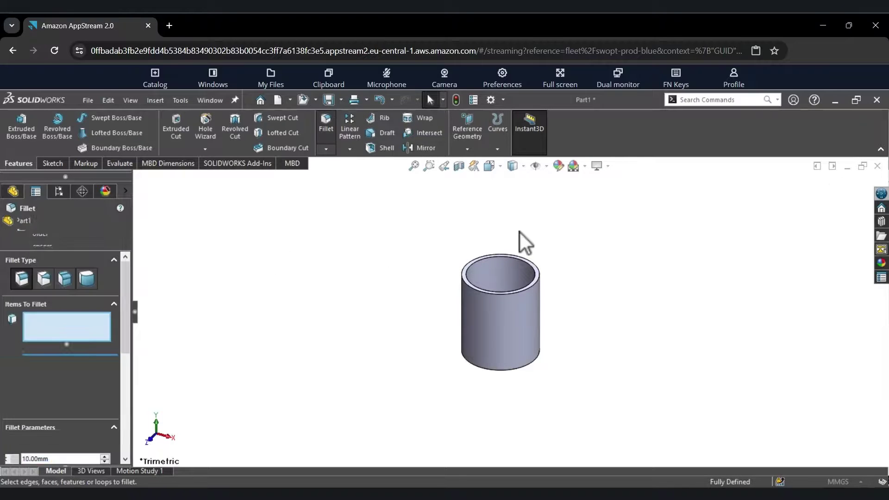
pyautogui.click(63, 280)
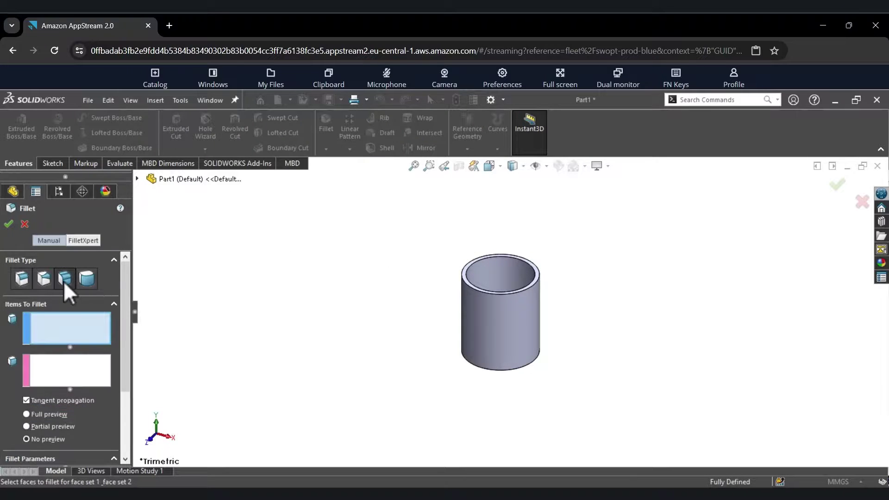
pyautogui.click(87, 277)
pyautogui.click(493, 266)
pyautogui.click(74, 368)
pyautogui.scroll(-5, 477, 276)
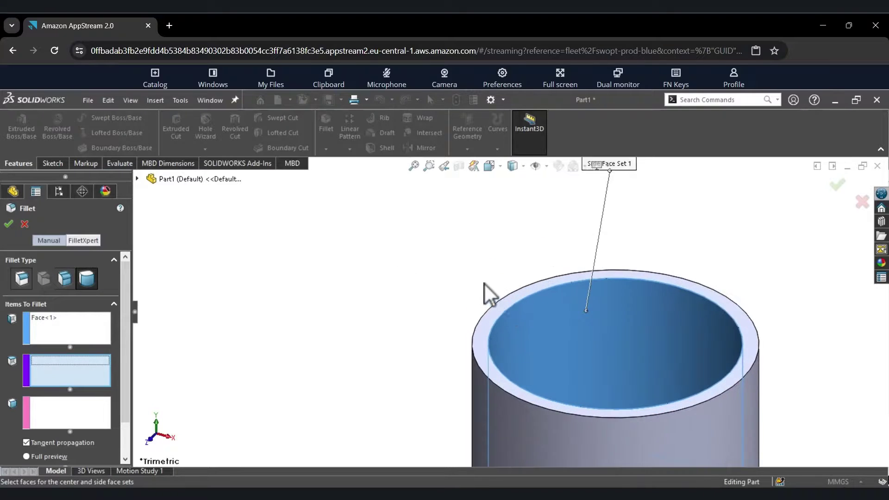
pyautogui.click(507, 302)
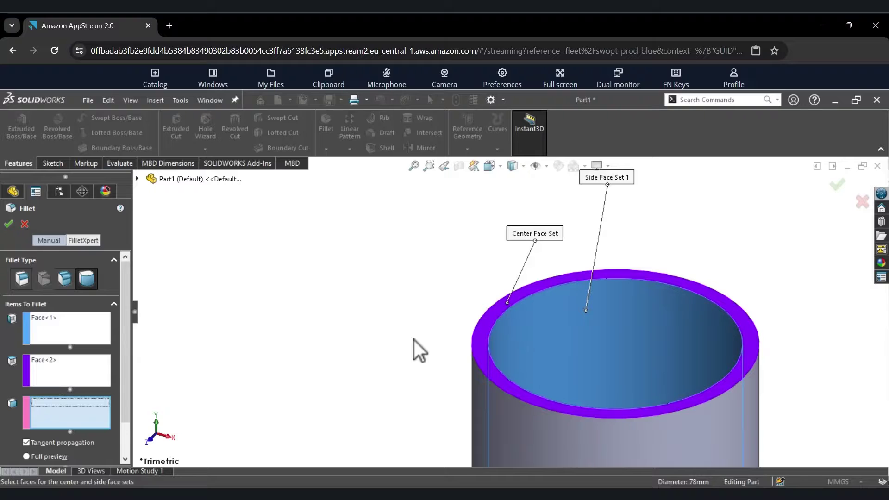
pyautogui.moveTo(425, 332); pyautogui.dragTo(456, 373, button='middle')
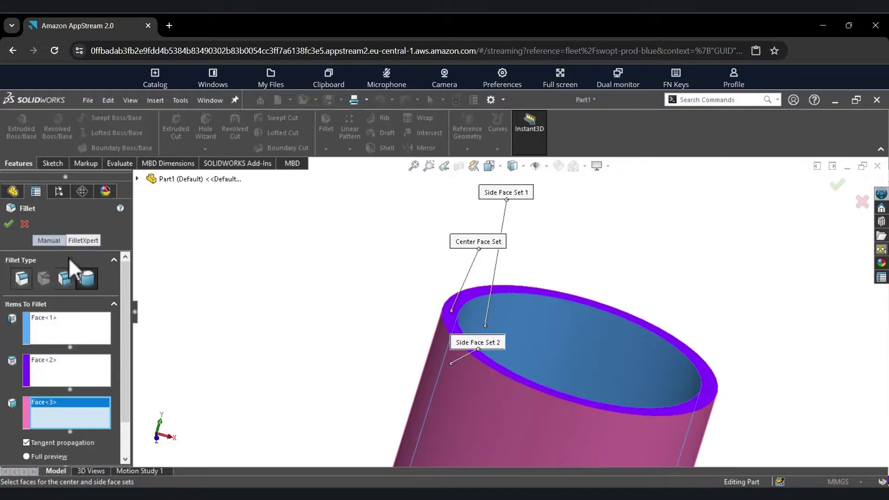
pyautogui.moveTo(126, 298); pyautogui.dragTo(122, 382)
pyautogui.click(29, 414)
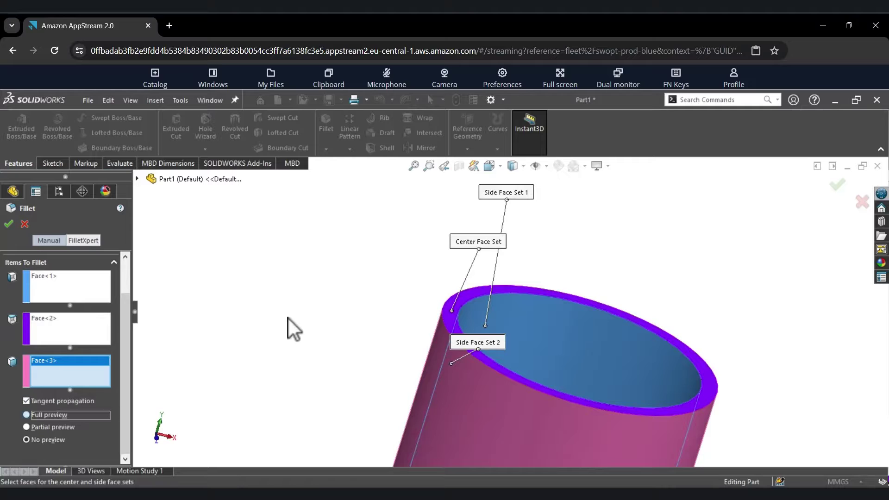
pyautogui.click(8, 224)
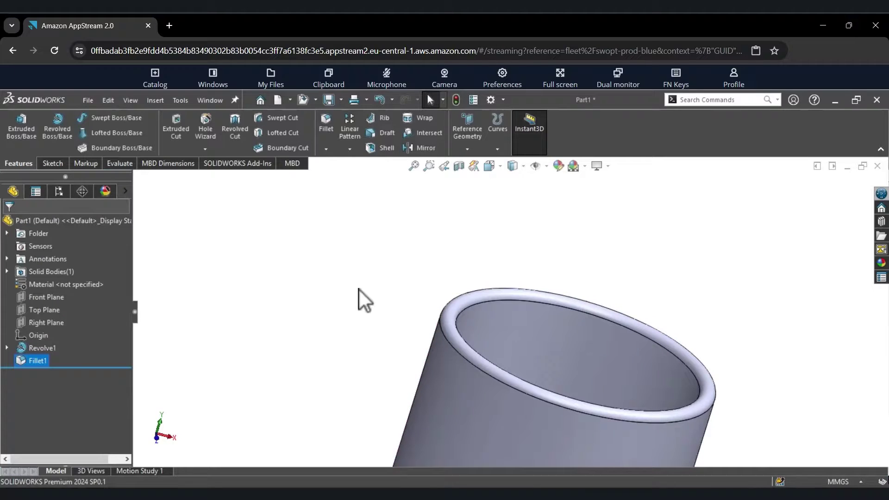
pyautogui.click(359, 289)
# Start a constant size fillet with a 3 mm radius and select the cup's outer bottom edge
pyautogui.scroll(-2, 359, 290)
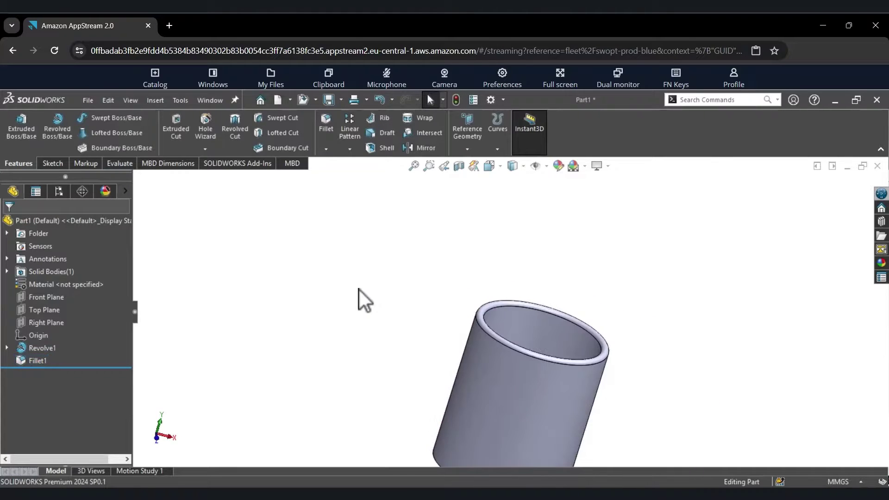
pyautogui.scroll(-4, 395, 286)
pyautogui.moveTo(399, 287); pyautogui.dragTo(377, 234, button='middle')
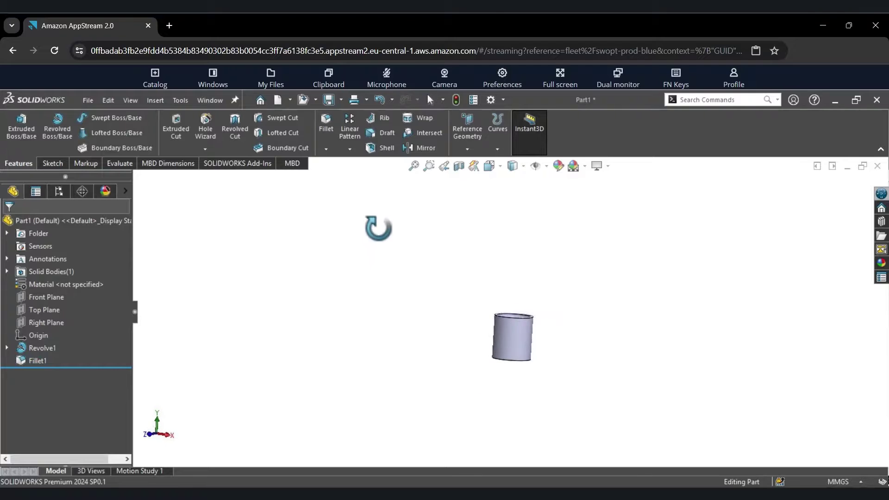
pyautogui.click(324, 119)
pyautogui.click(24, 280)
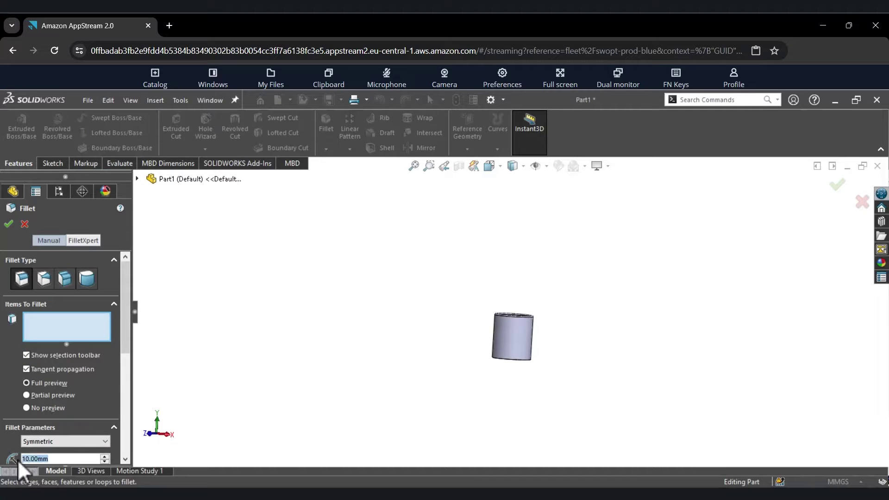
pyautogui.write('3')
pyautogui.press('Return')
pyautogui.scroll(-3, 515, 373)
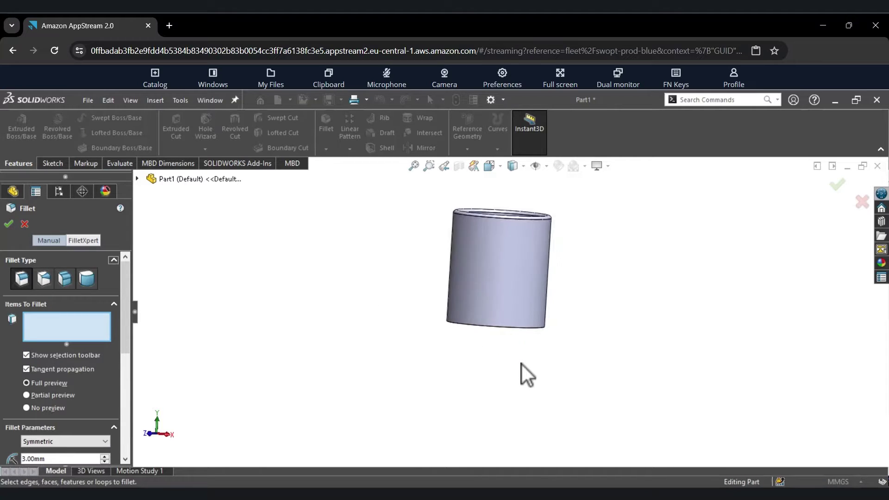
pyautogui.scroll(-3, 521, 365)
pyautogui.click(563, 257)
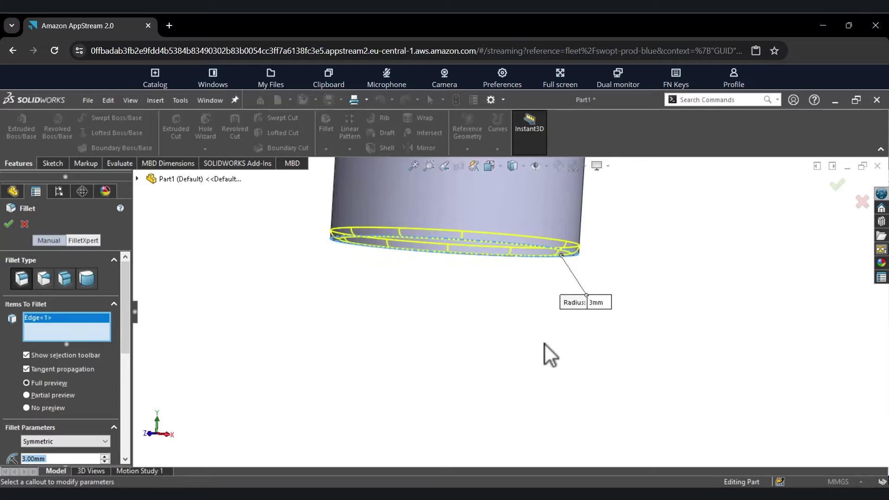
# Add the inner edge where the wall meets the floor to the fillet, set the radius to 22 mm and apply it
pyautogui.scroll(4, 544, 344)
pyautogui.moveTo(560, 260); pyautogui.dragTo(557, 390, button='middle')
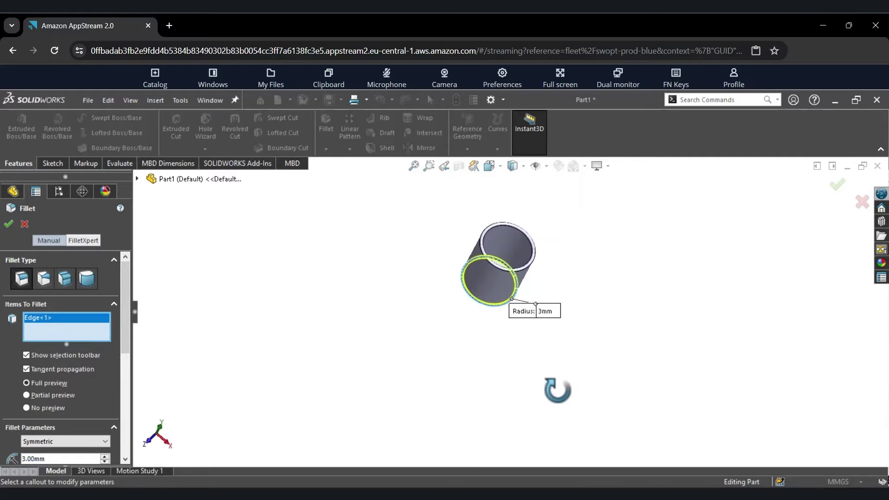
pyautogui.scroll(-5, 502, 283)
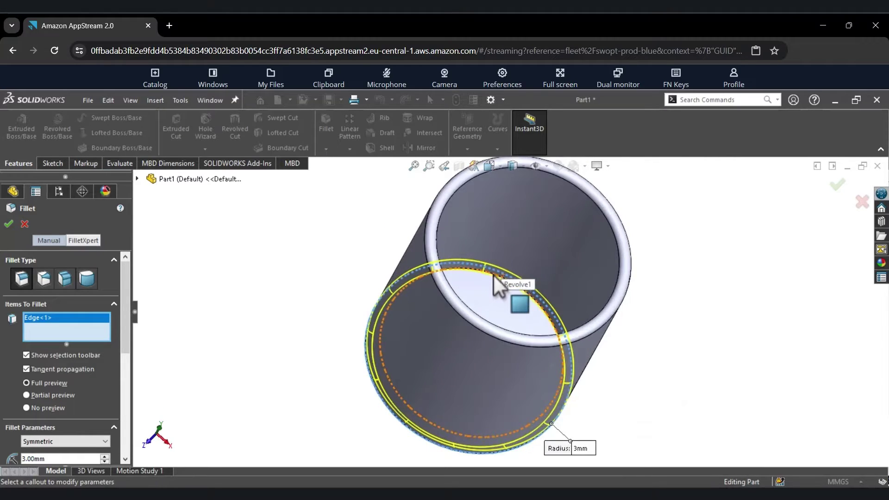
pyautogui.scroll(-3, 495, 287)
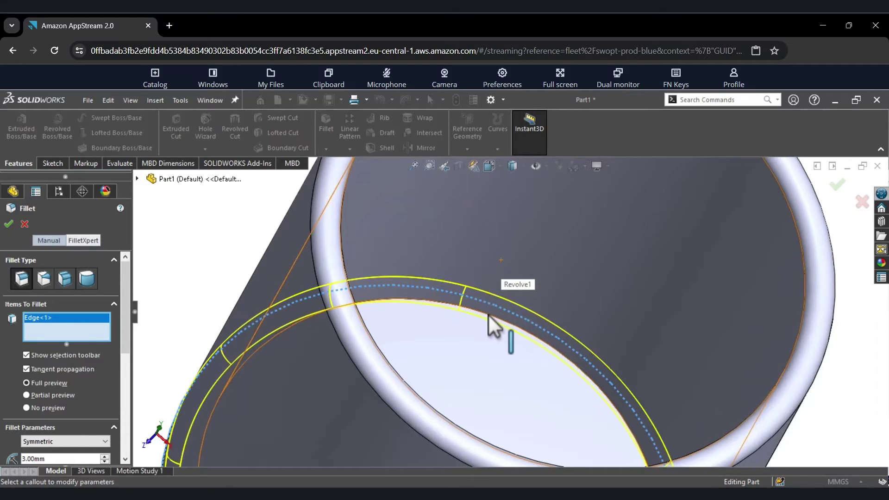
pyautogui.click(489, 315)
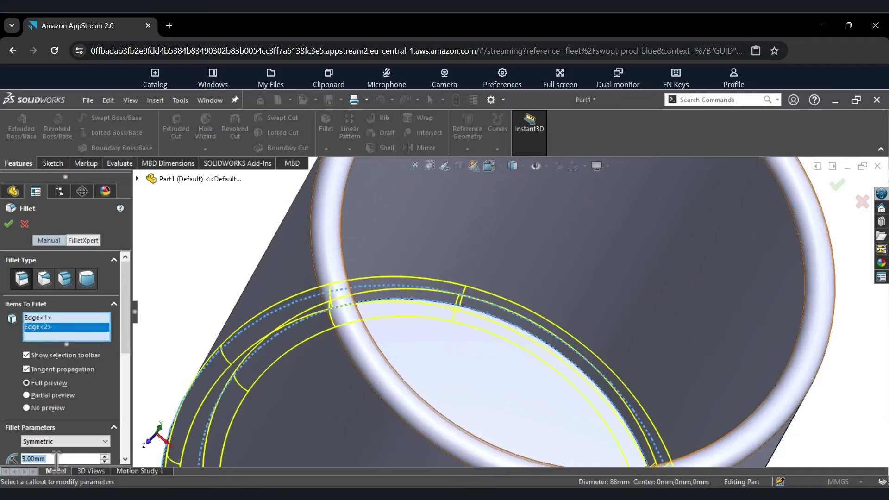
pyautogui.write('22')
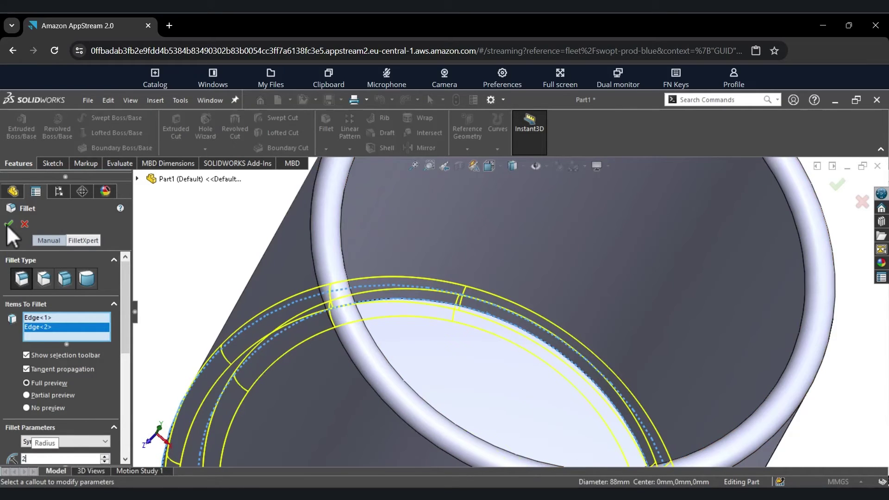
pyautogui.press('Return')
pyautogui.press('Return')
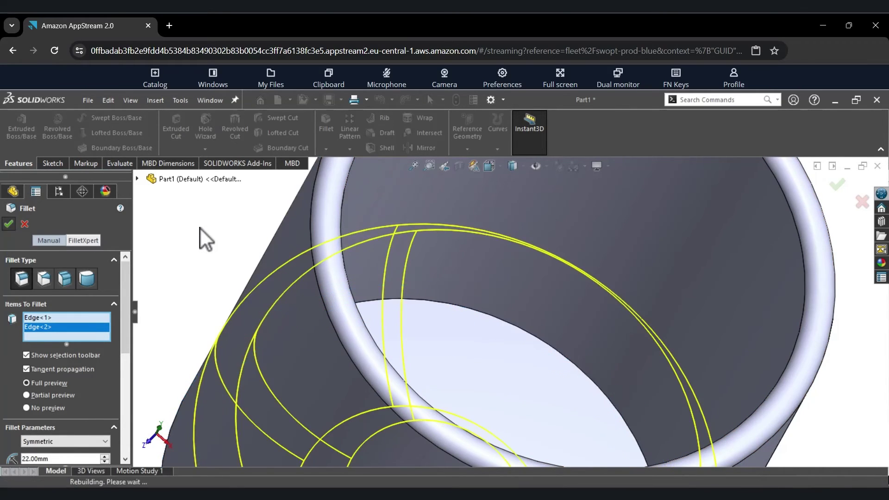